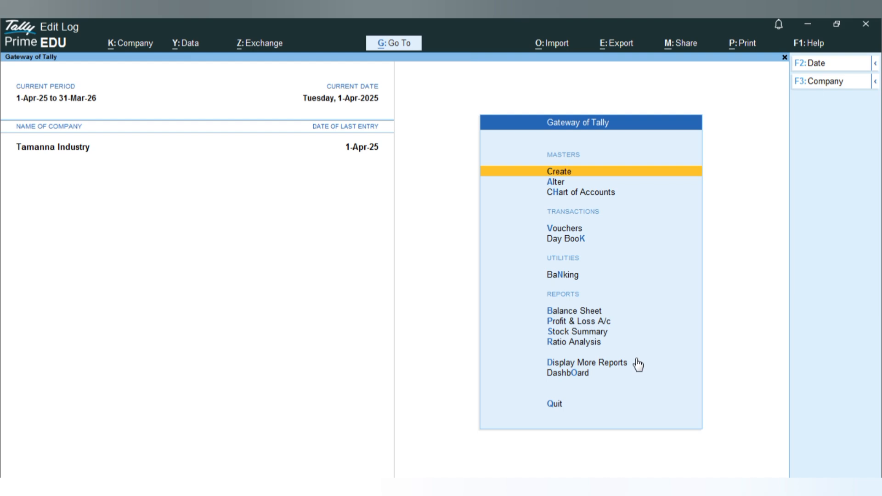
Step: View the company dashboard for Tamanna Industry and return to the gateway
{"action": "key", "text": "o"}
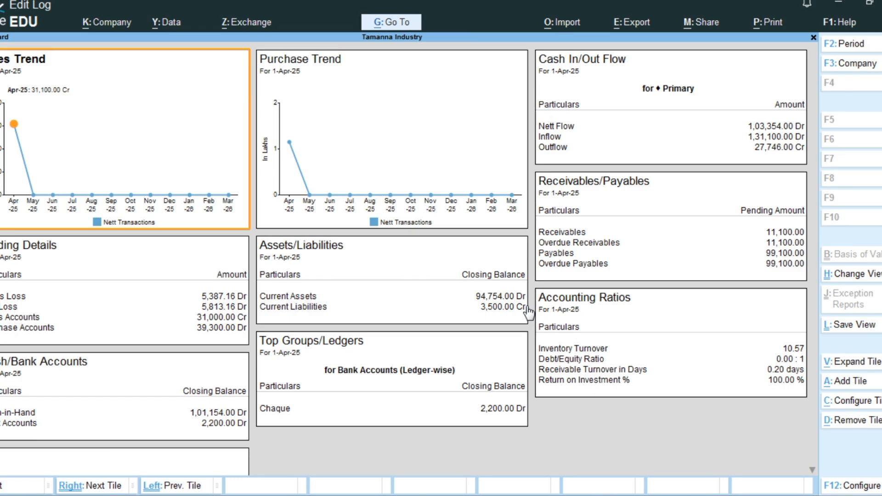
{"action": "key", "text": "Escape"}
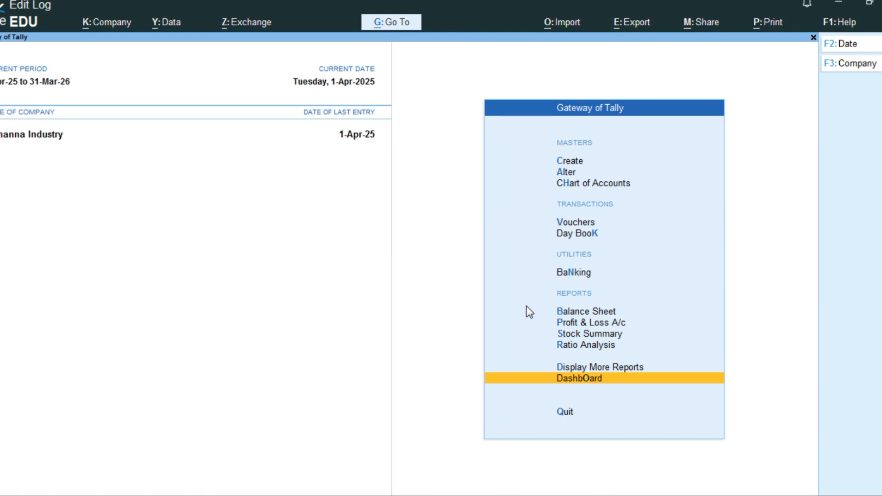
Step: Start a new company named Kirti Cosmetic Shop and keep the same text as its mailing name
{"action": "key", "text": "F3"}
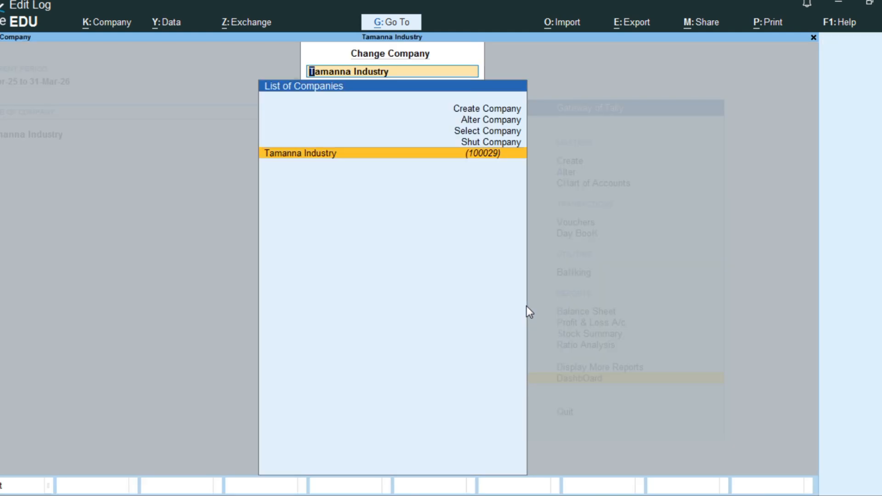
{"action": "key", "text": "Up"}
{"action": "key", "text": "Up"}
{"action": "key", "text": "Up"}
{"action": "key", "text": "Up"}
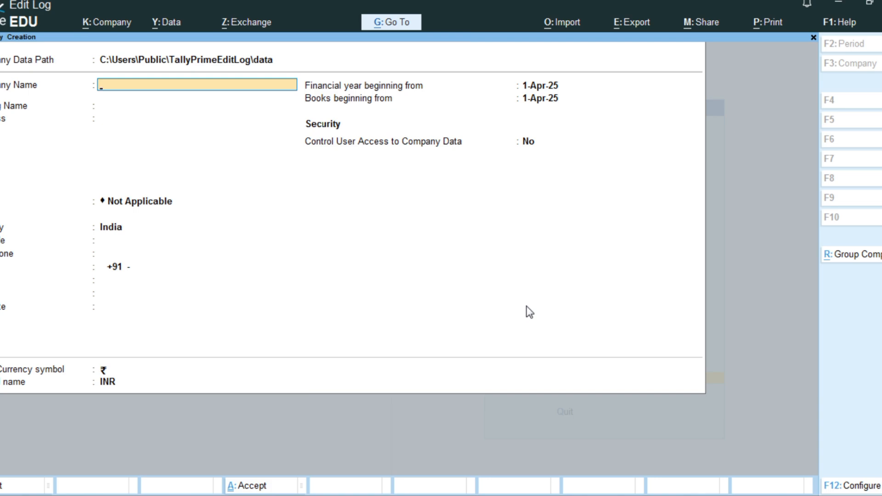
{"action": "type", "text": "Kirti Cosmetic Shop"}
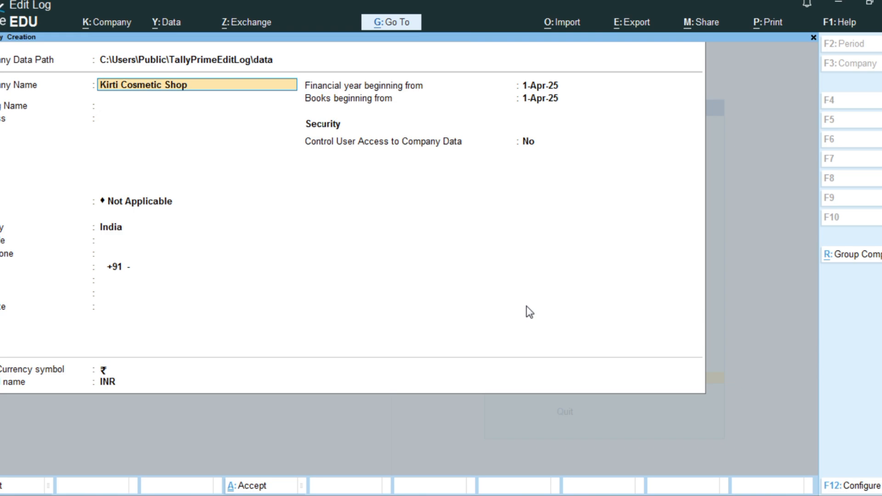
{"action": "key", "text": "Return"}
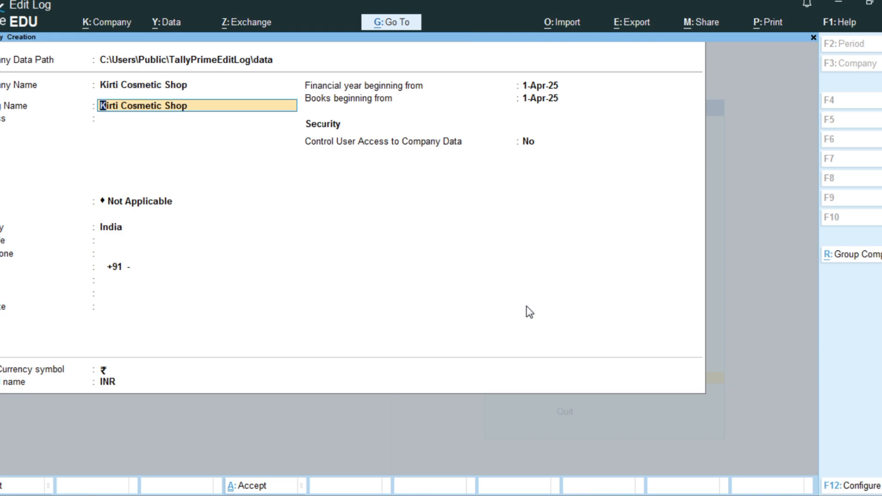
{"action": "key", "text": "Return"}
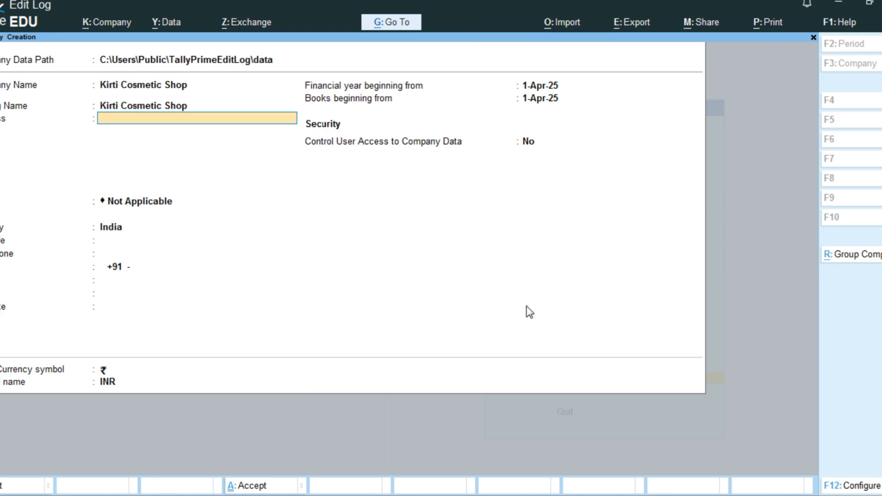
Step: Leave the company address blank and set the state to Uttar Pradesh
{"action": "type", "text": "J"}
{"action": "key", "text": "BackSpace"}
{"action": "key", "text": "Return"}
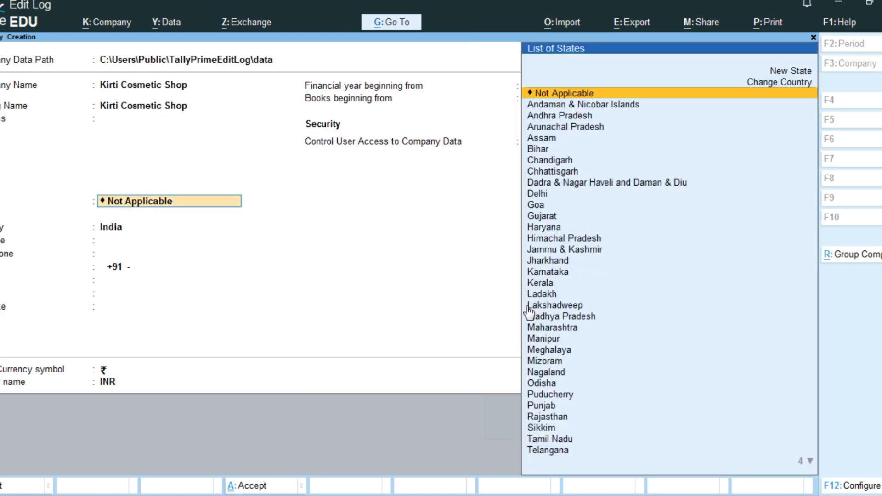
{"action": "type", "text": "U"}
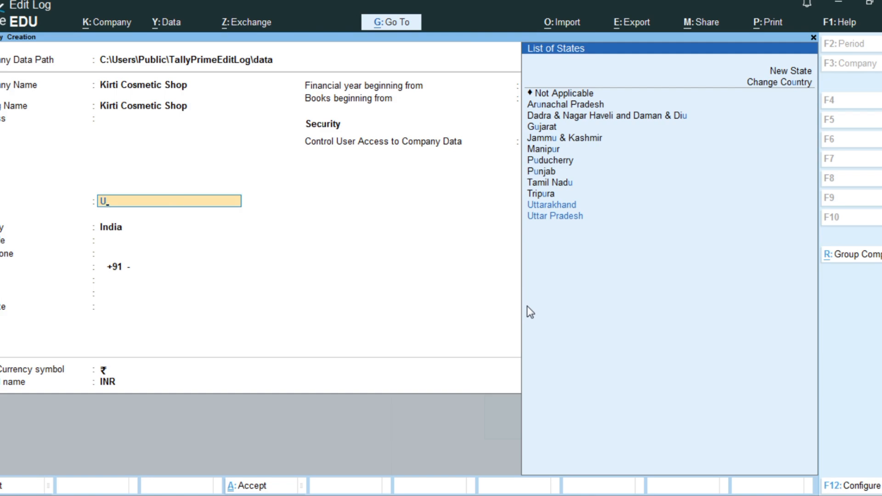
{"action": "key", "text": "Down"}
{"action": "key", "text": "Down"}
{"action": "key", "text": "Return"}
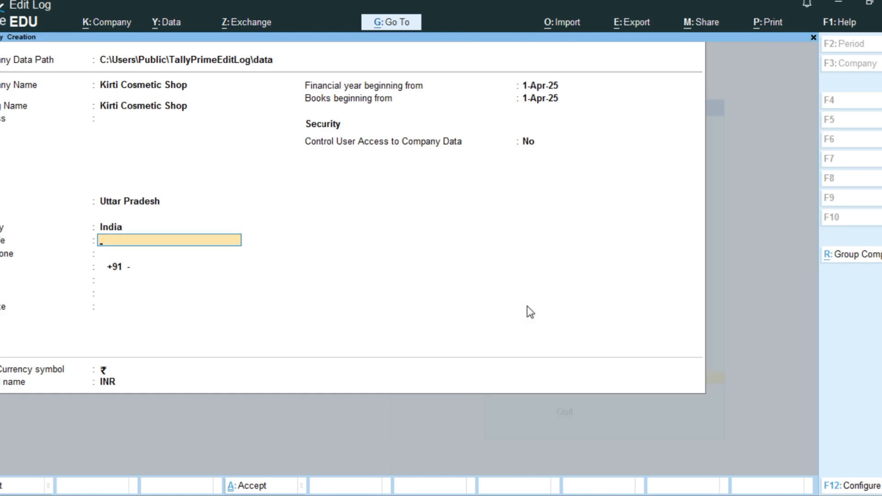
Step: Leave the pincode and contact fields blank, keep the default base currency, and save the new company
{"action": "key", "text": "Return"}
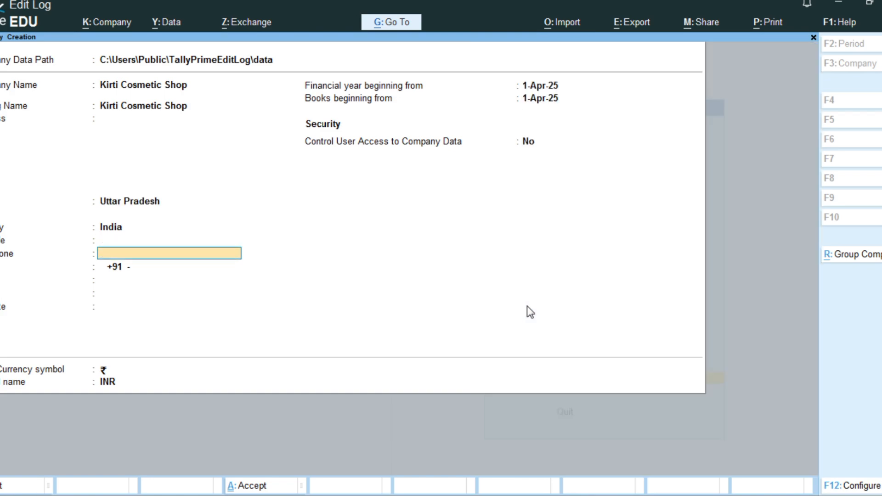
{"action": "key", "text": "Return"}
{"action": "key", "text": "Return"}
{"action": "key", "text": "Return"}
{"action": "key", "text": "Return"}
{"action": "key", "text": "Return"}
{"action": "key", "text": "Return"}
{"action": "key", "text": "Return"}
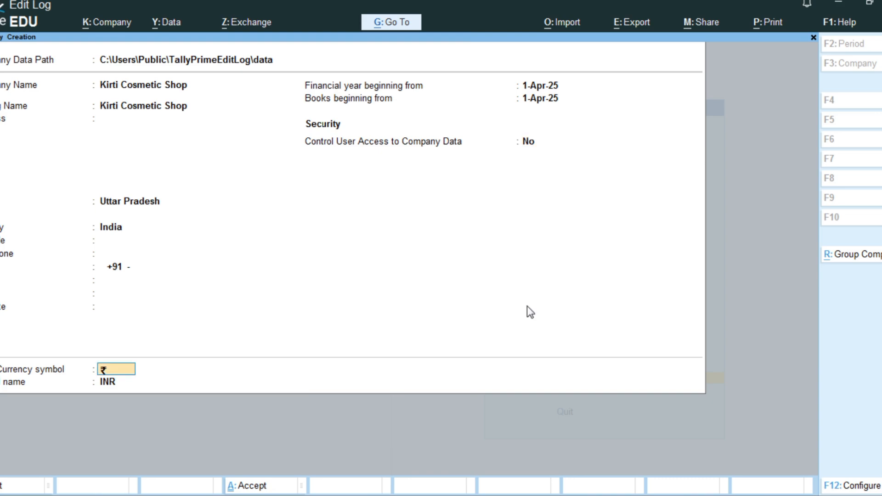
{"action": "key", "text": "Return"}
{"action": "key", "text": "Return"}
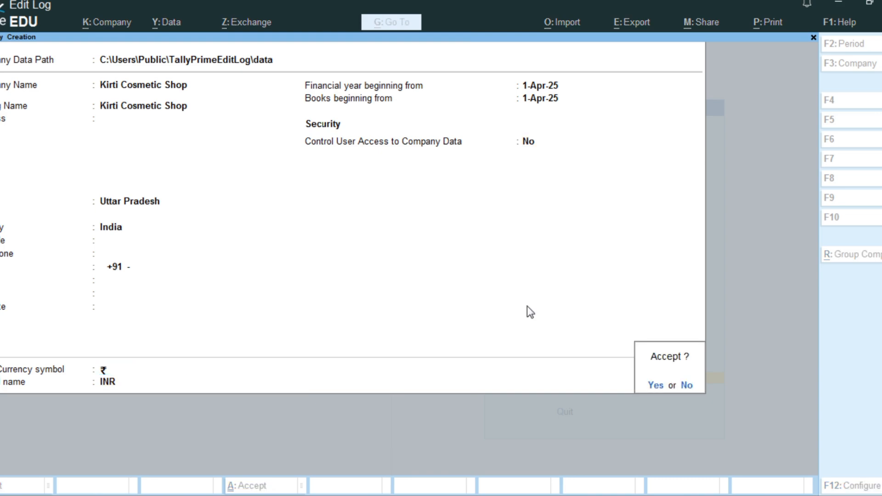
{"action": "key", "text": "Return"}
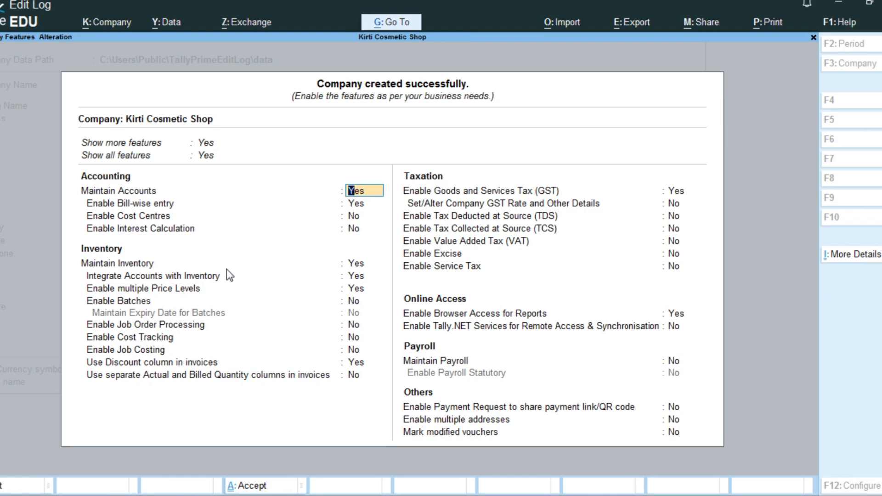
Step: Disable multiple price levels and the discount column in invoices in the company's inventory features
{"action": "key", "text": "Return"}
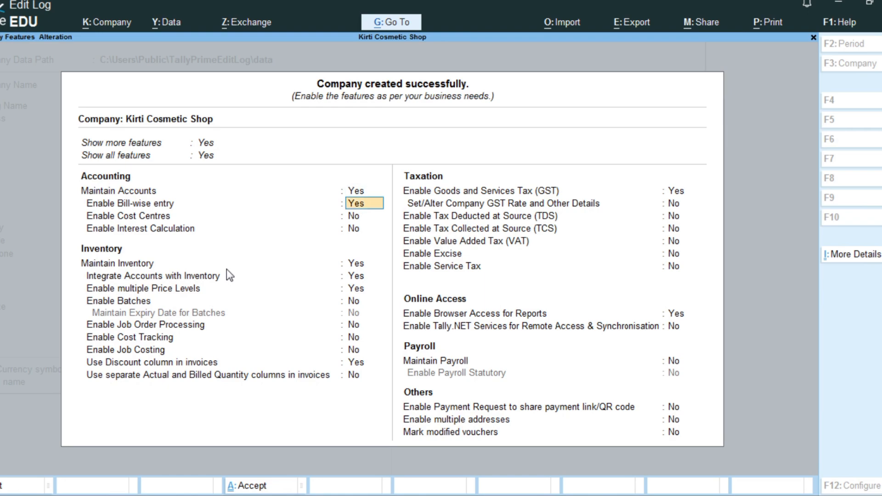
{"action": "key", "text": "Return"}
{"action": "key", "text": "Return"}
{"action": "key", "text": "Return"}
{"action": "key", "text": "Return"}
{"action": "key", "text": "Return"}
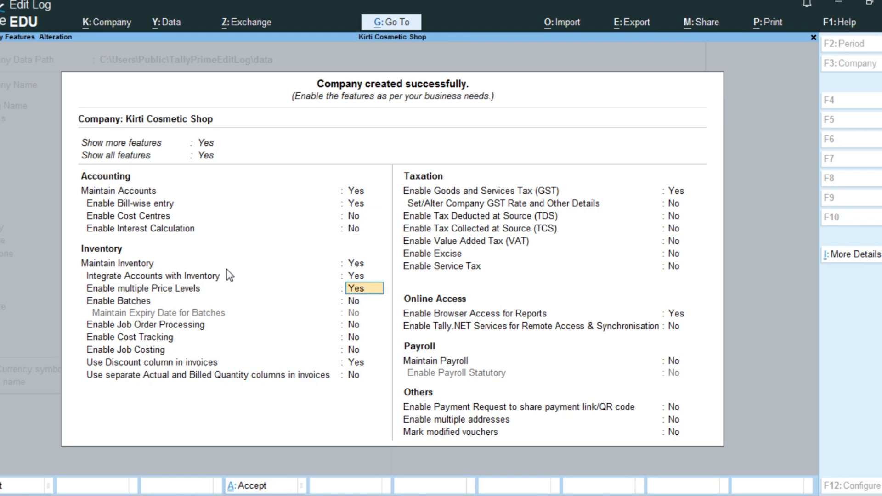
{"action": "type", "text": "n"}
{"action": "key", "text": "Return"}
{"action": "key", "text": "Return"}
{"action": "key", "text": "Return"}
{"action": "key", "text": "Return"}
{"action": "key", "text": "Return"}
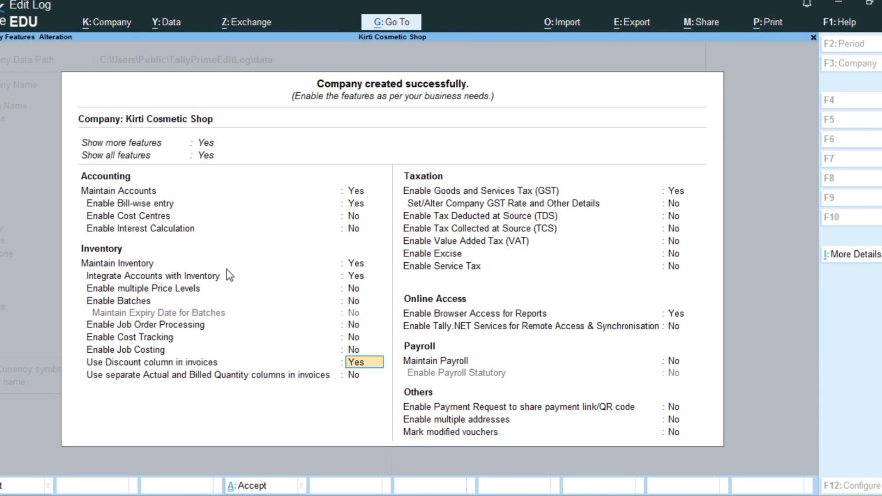
{"action": "type", "text": "n"}
{"action": "key", "text": "Return"}
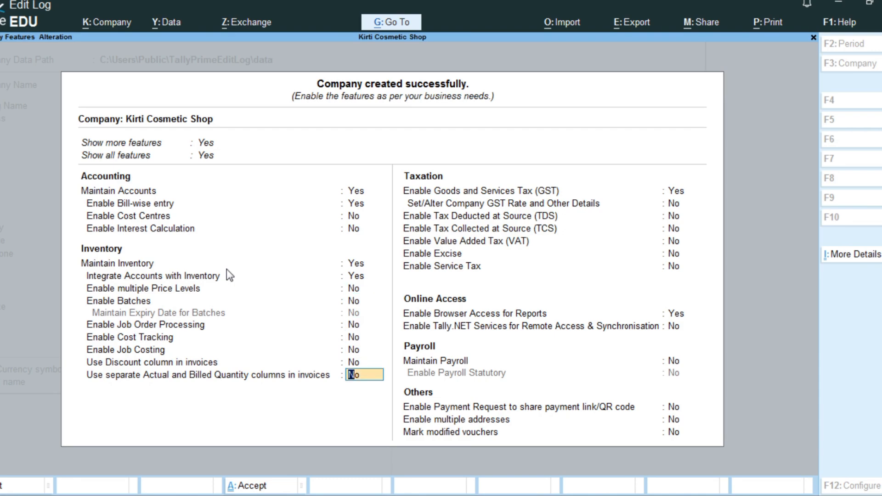
Step: Set GST, browser access for reports and Tally.NET services to No, and save the company features
{"action": "key", "text": "Return"}
{"action": "type", "text": "n"}
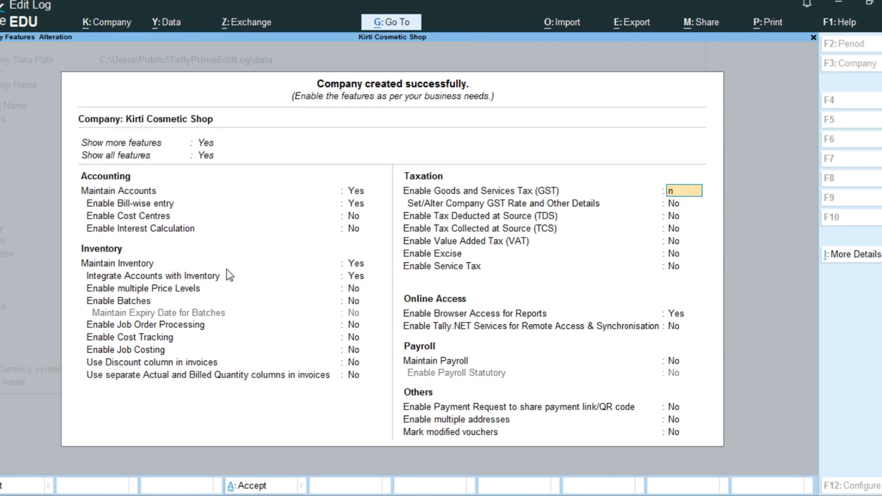
{"action": "key", "text": "Return"}
{"action": "key", "text": "Return"}
{"action": "key", "text": "Return"}
{"action": "key", "text": "Return"}
{"action": "key", "text": "Return"}
{"action": "key", "text": "Return"}
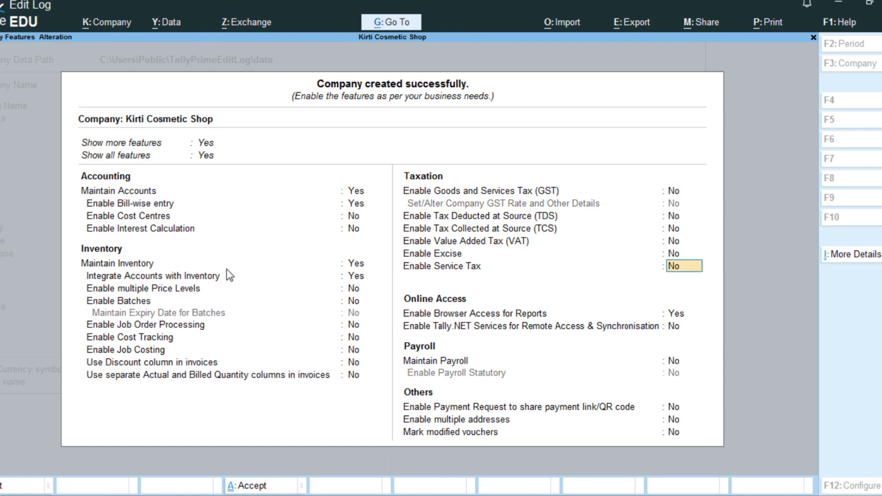
{"action": "type", "text": "n"}
{"action": "key", "text": "Return"}
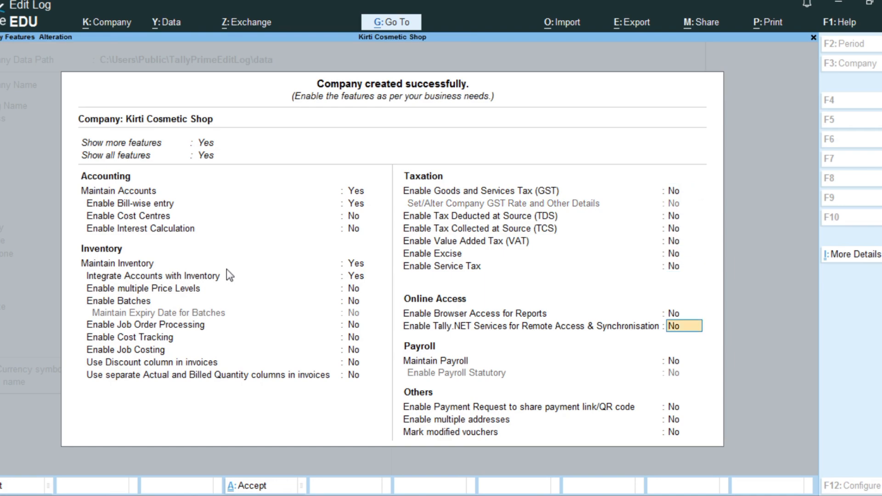
{"action": "type", "text": "n"}
{"action": "key", "text": "ctrl+a"}
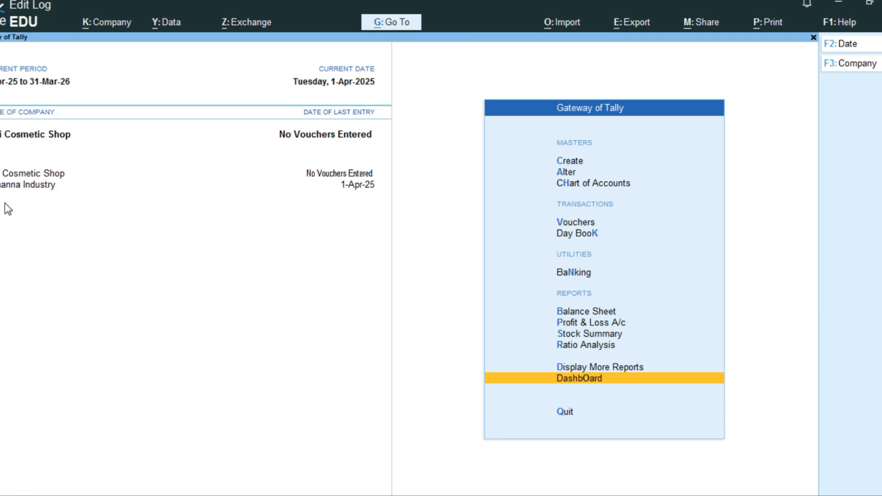
Step: Shut the Tamanna Industry company so that only Kirti Cosmetic Shop stays open
{"action": "key", "text": "F3"}
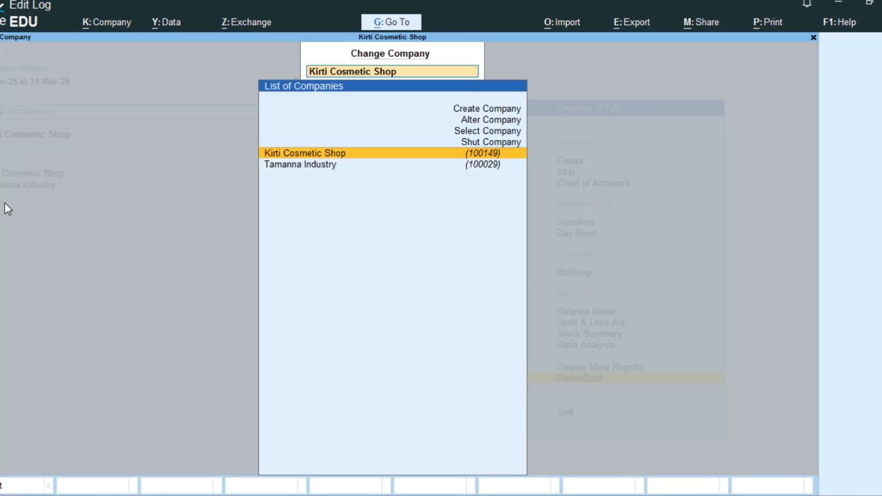
{"action": "key", "text": "Up"}
{"action": "key", "text": "Return"}
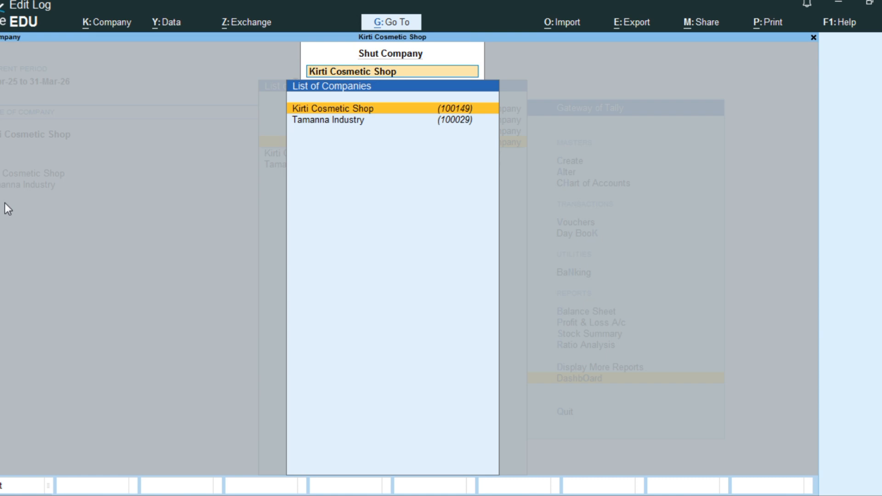
{"action": "key", "text": "Down"}
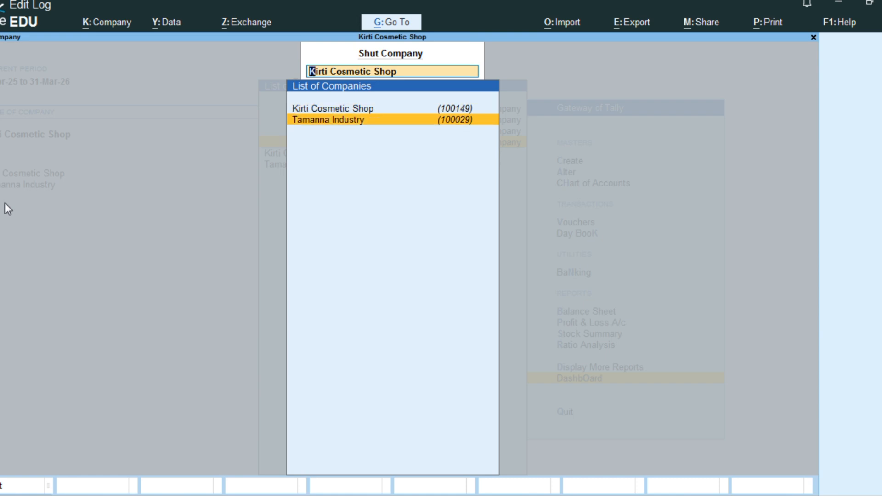
{"action": "key", "text": "Return"}
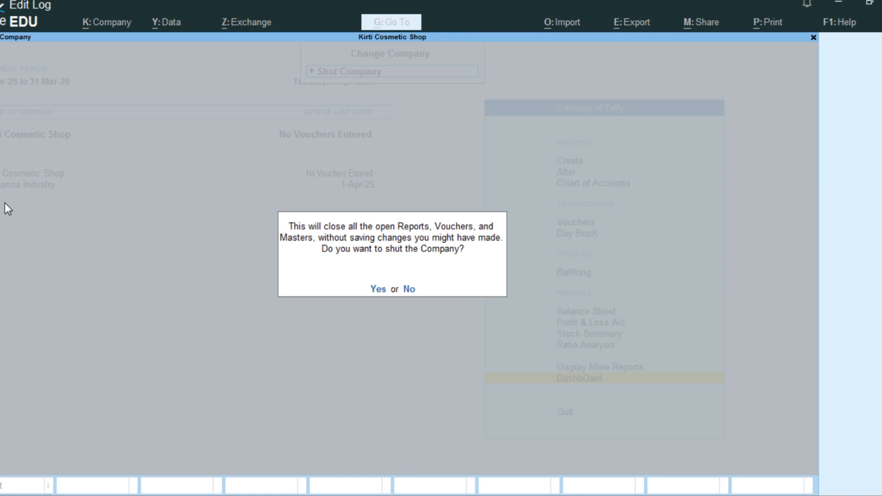
{"action": "key", "text": "Return"}
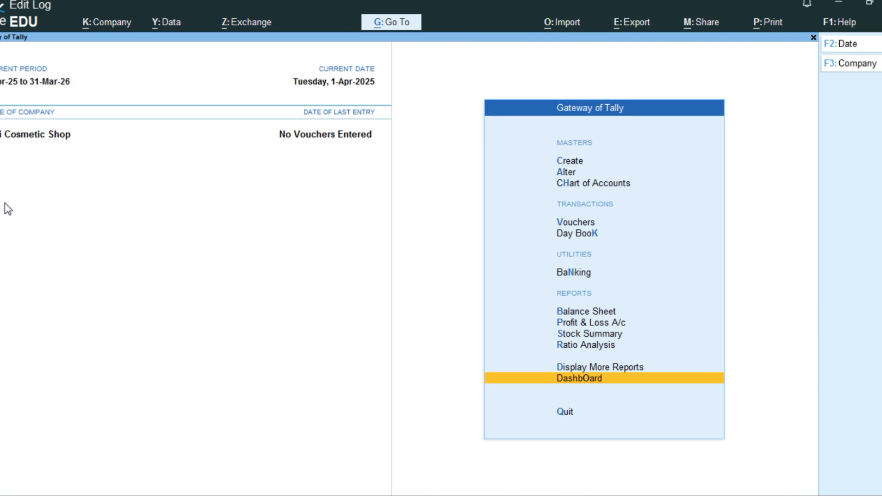
{"action": "key", "text": "Up"}
{"action": "key", "text": "Up"}
{"action": "key", "text": "Up"}
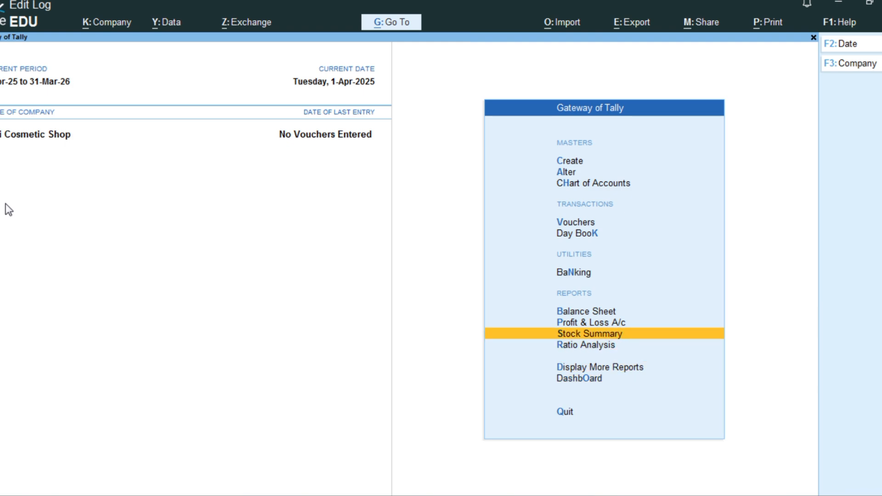
{"action": "key", "text": "Up"}
{"action": "key", "text": "Up"}
{"action": "key", "text": "Down"}
{"action": "key", "text": "Down"}
{"action": "key", "text": "Down"}
{"action": "key", "text": "Down"}
{"action": "key", "text": "Down"}
{"action": "key", "text": "Down"}
{"action": "key", "text": "Down"}
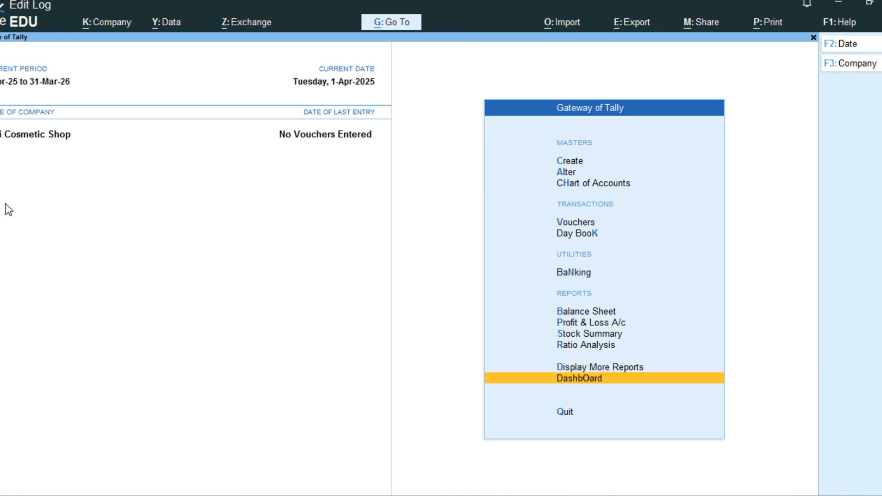
Step: Start a new accounting ledger and name it Puchase, leaving its alias blank
{"action": "key", "text": "Return"}
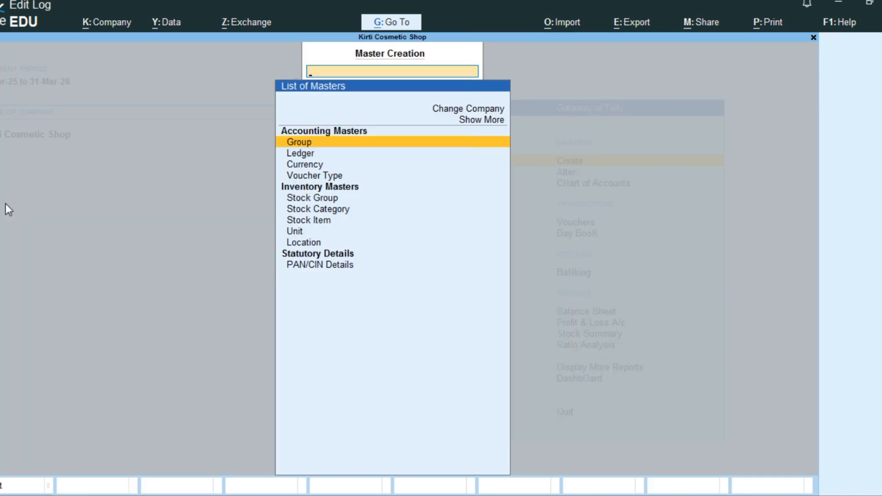
{"action": "key", "text": "Down"}
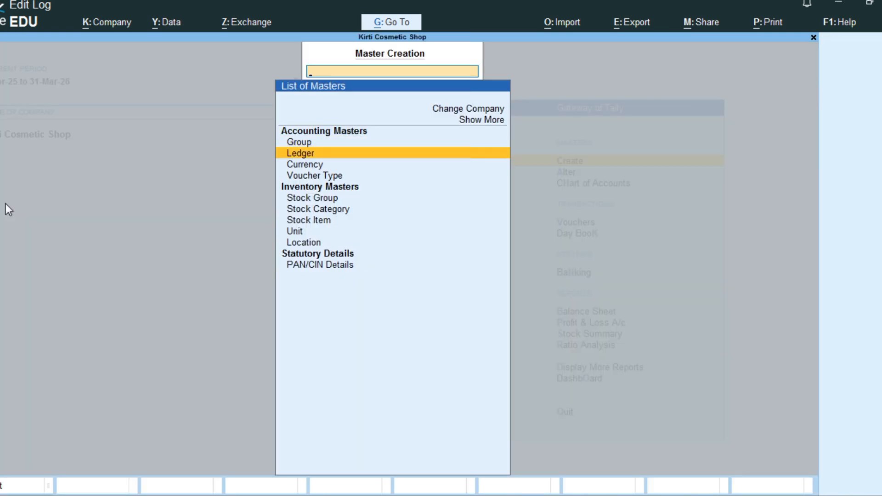
{"action": "key", "text": "Return"}
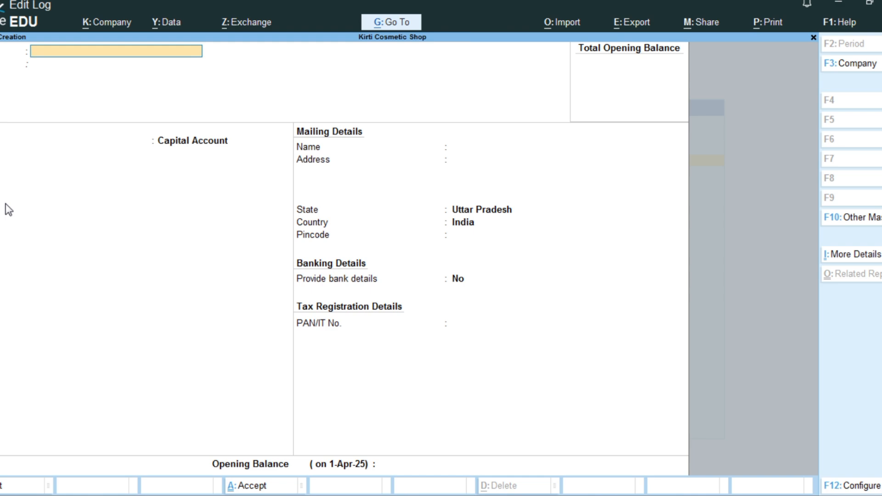
{"action": "type", "text": "Puchase"}
{"action": "key", "text": "Return"}
{"action": "key", "text": "Return"}
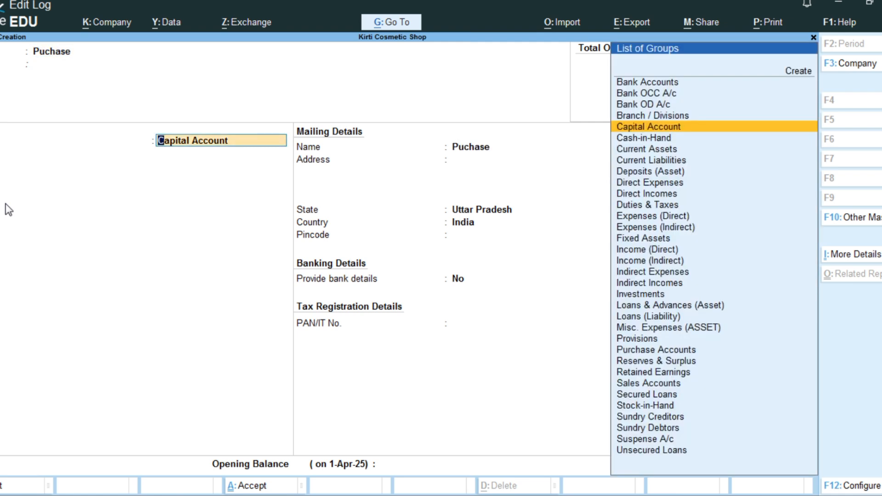
Step: Place the ledger under Purchase Accounts, leave the opening balance blank, and save it
{"action": "type", "text": "P"}
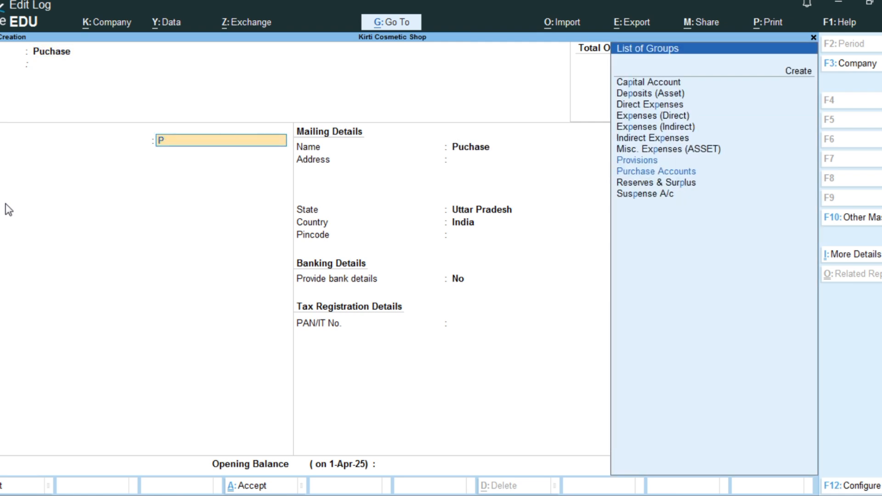
{"action": "key", "text": "Down"}
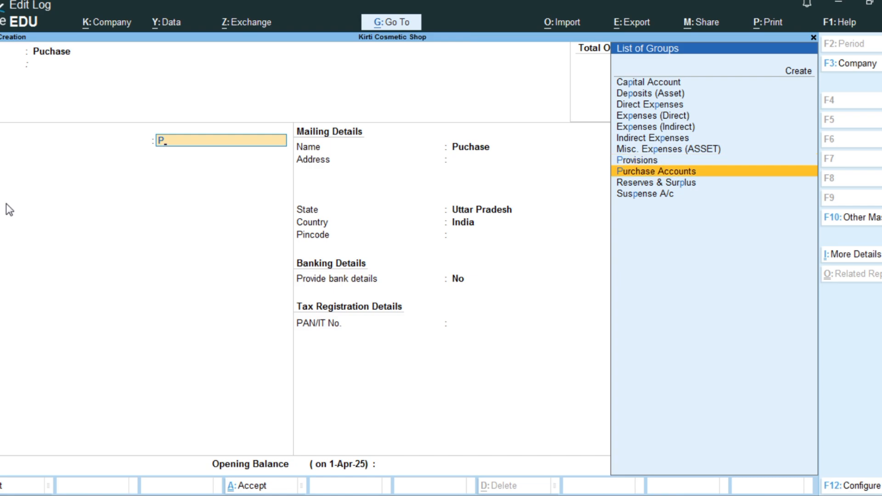
{"action": "key", "text": "Return"}
{"action": "key", "text": "Return"}
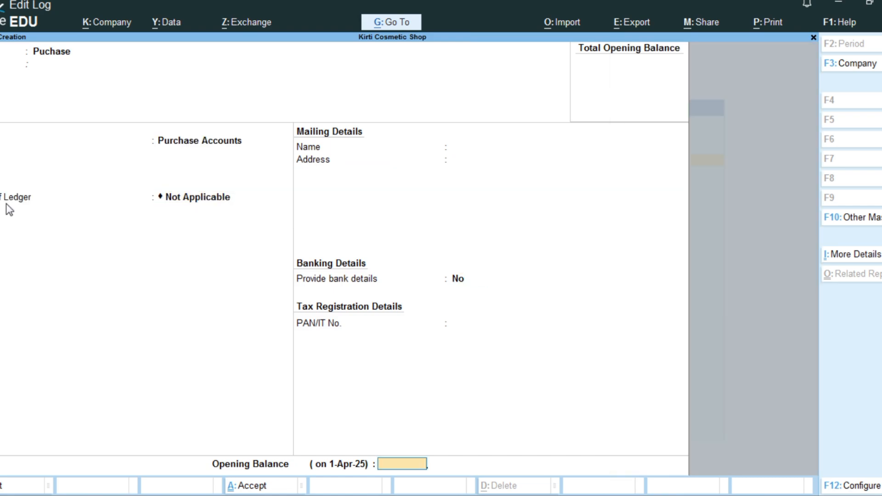
Step: Create a Sales ledger under Sales Accounts with ledger type Not Applicable and no opening balance, and leave ledger creation
{"action": "key", "text": "Return"}
{"action": "key", "text": "Return"}
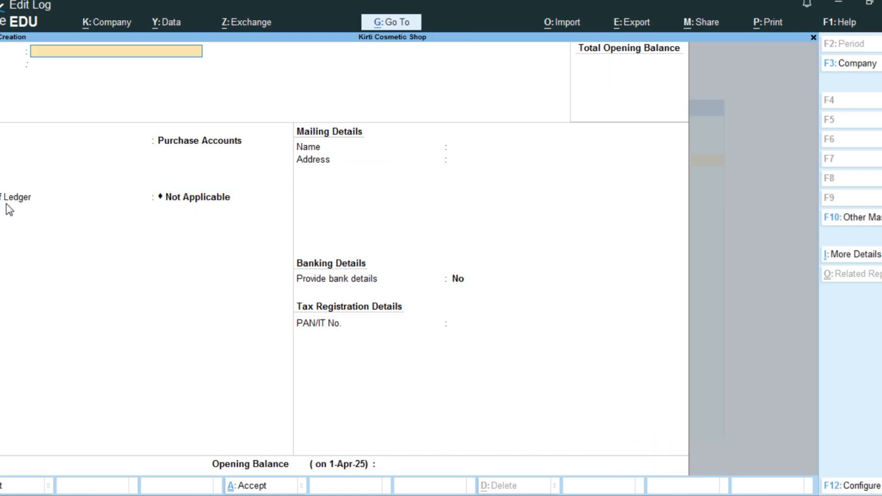
{"action": "type", "text": "Sales"}
{"action": "key", "text": "Return"}
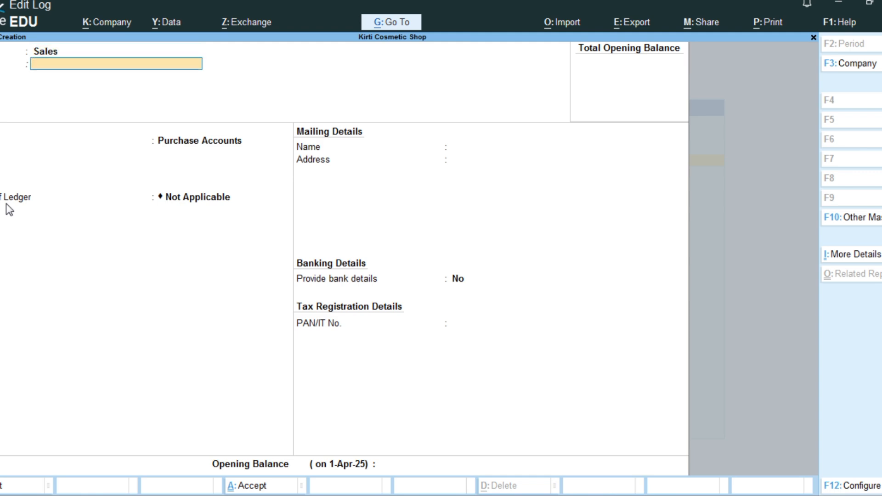
{"action": "key", "text": "Return"}
{"action": "type", "text": "S"}
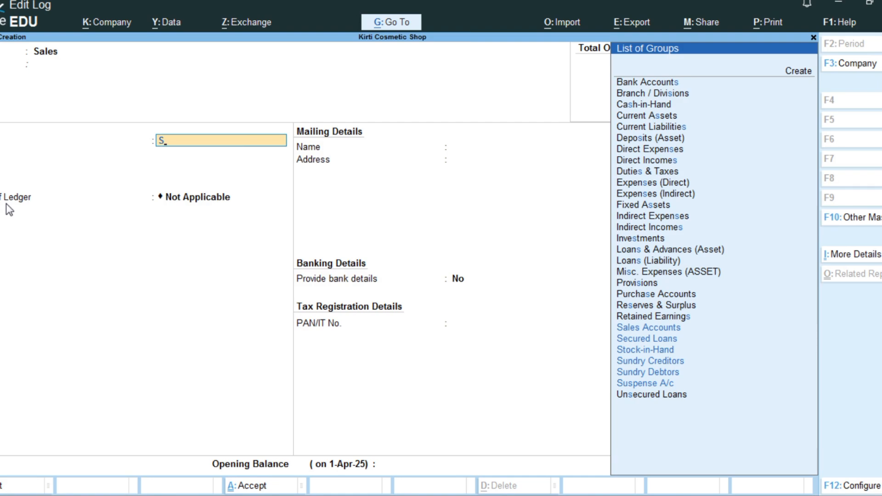
{"action": "key", "text": "Up"}
{"action": "key", "text": "Return"}
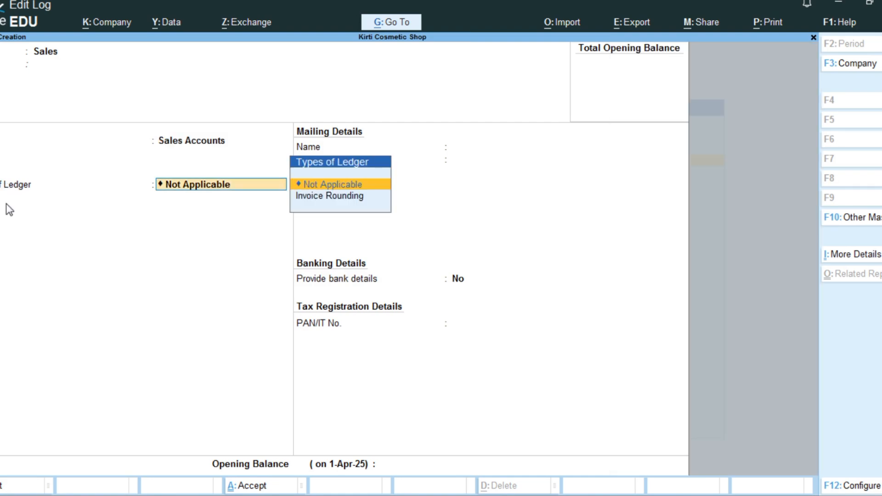
{"action": "key", "text": "Return"}
{"action": "key", "text": "Return"}
{"action": "key", "text": "Return"}
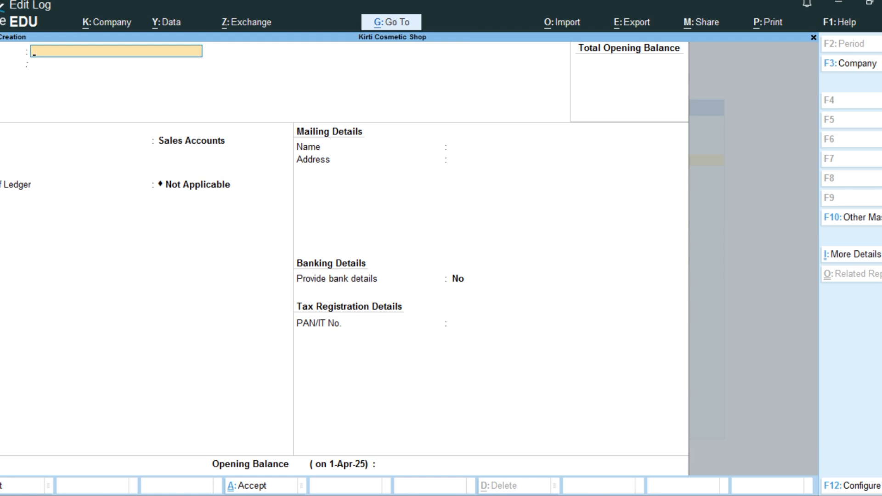
{"action": "key", "text": "Escape"}
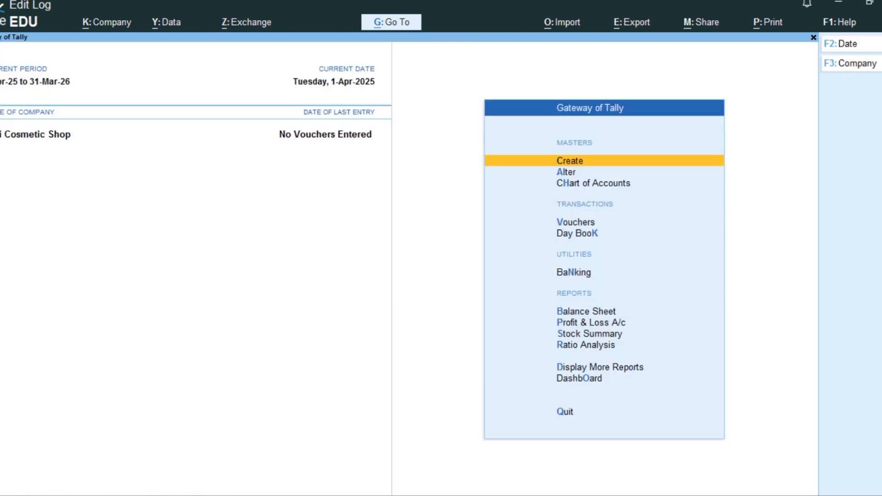
Step: Start a new simple unit of measure and enter pcs as its symbol
{"action": "key", "text": "Down"}
{"action": "key", "text": "Up"}
{"action": "key", "text": "Return"}
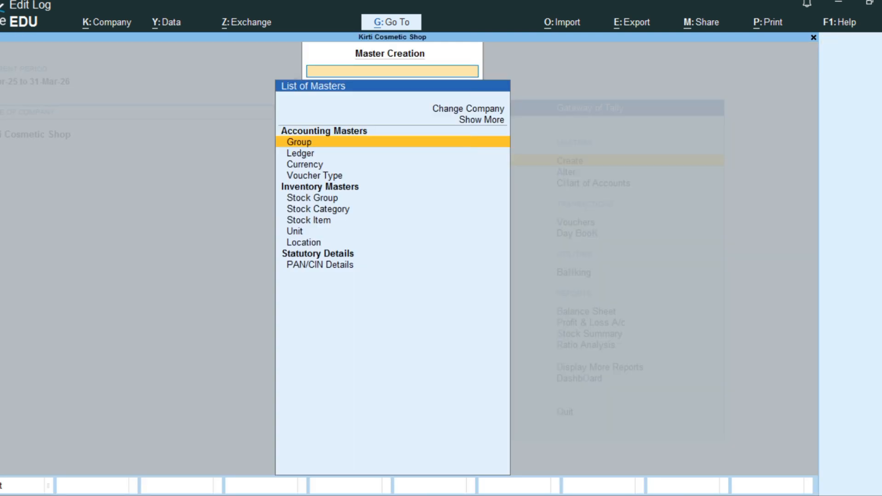
{"action": "key", "text": "Down"}
{"action": "key", "text": "Down"}
{"action": "key", "text": "Down"}
{"action": "key", "text": "Down"}
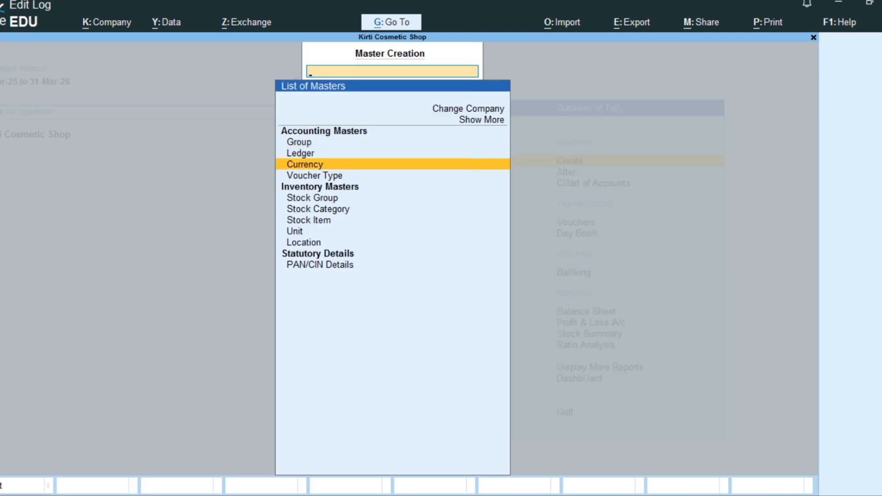
{"action": "key", "text": "Down"}
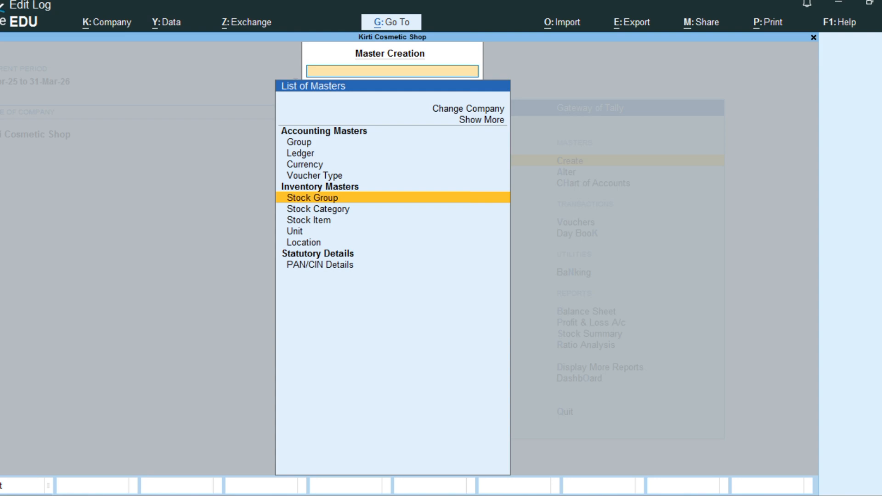
{"action": "key", "text": "Down"}
{"action": "key", "text": "Down"}
{"action": "key", "text": "Down"}
{"action": "key", "text": "Return"}
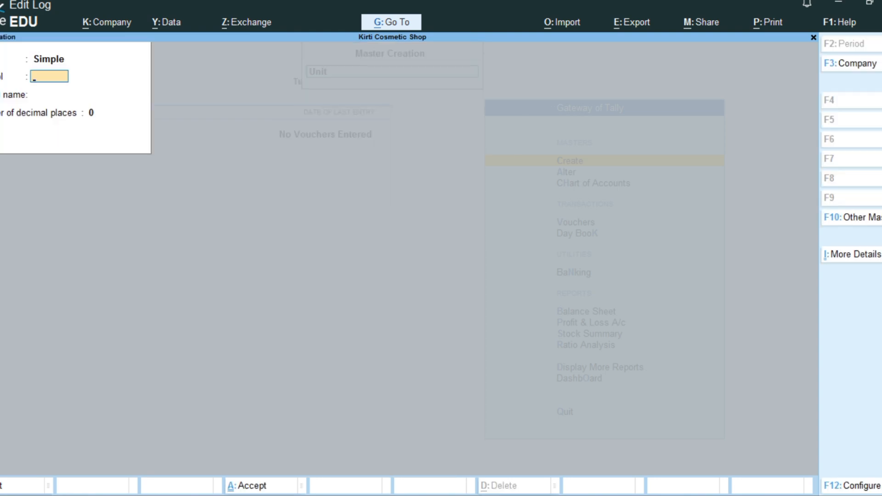
{"action": "type", "text": "pcs"}
{"action": "key", "text": "Return"}
{"action": "key", "text": "Return"}
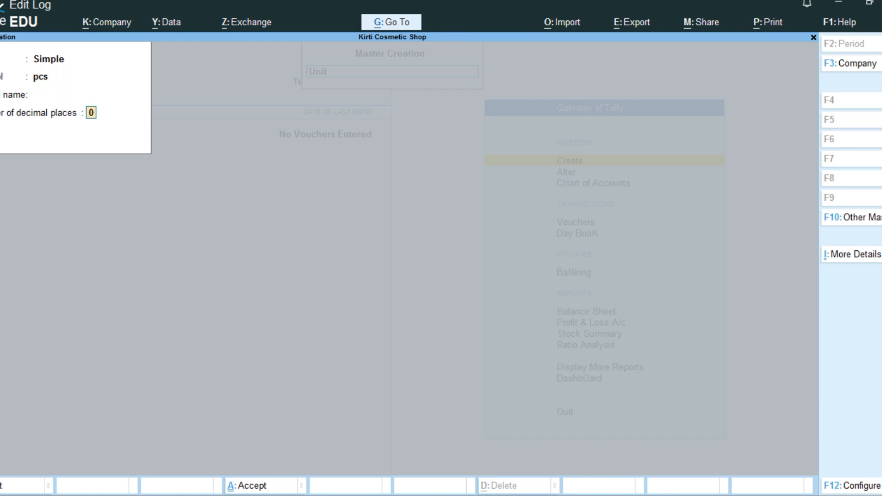
Step: Set the unit's formal name to Pieses, keep 0 decimal places, and save the unit
{"action": "key", "text": "shift+Tab"}
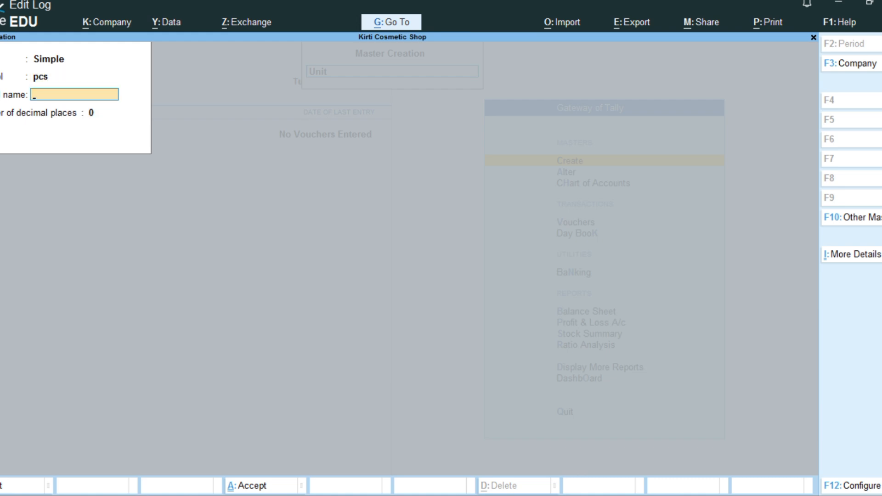
{"action": "type", "text": "Piese"}
{"action": "type", "text": "s"}
{"action": "key", "text": "Return"}
{"action": "key", "text": "Return"}
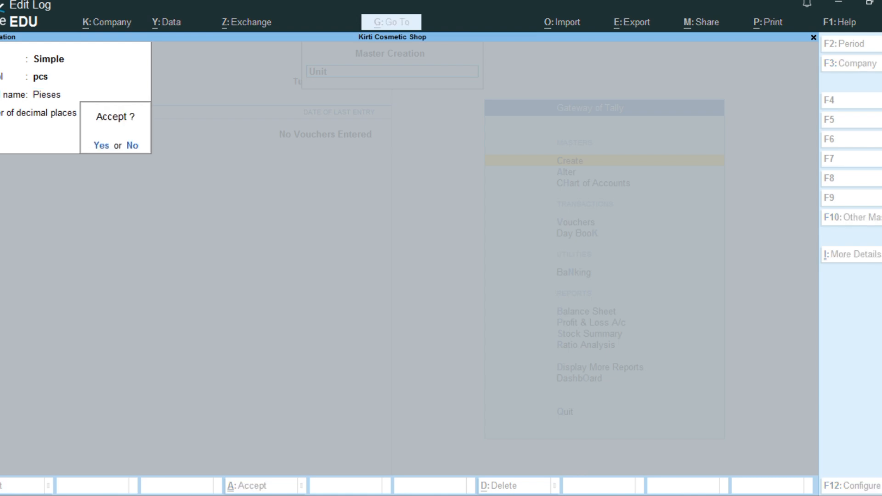
{"action": "key", "text": "Return"}
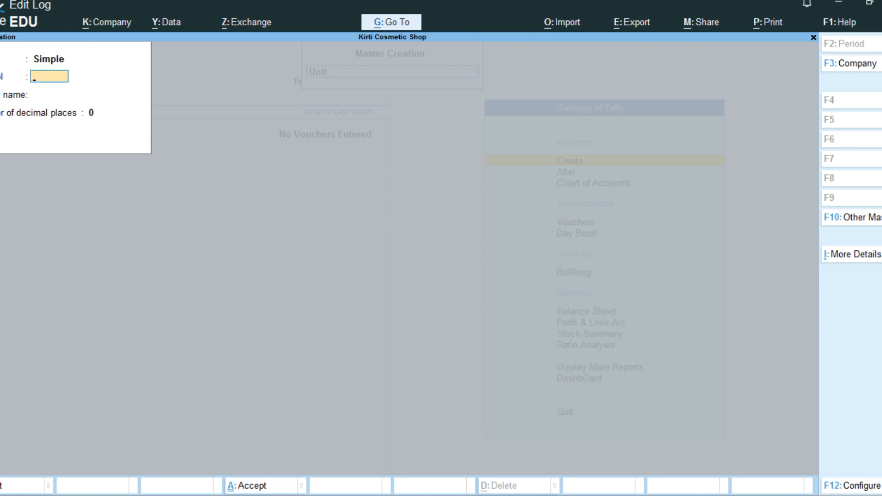
{"action": "key", "text": "Escape"}
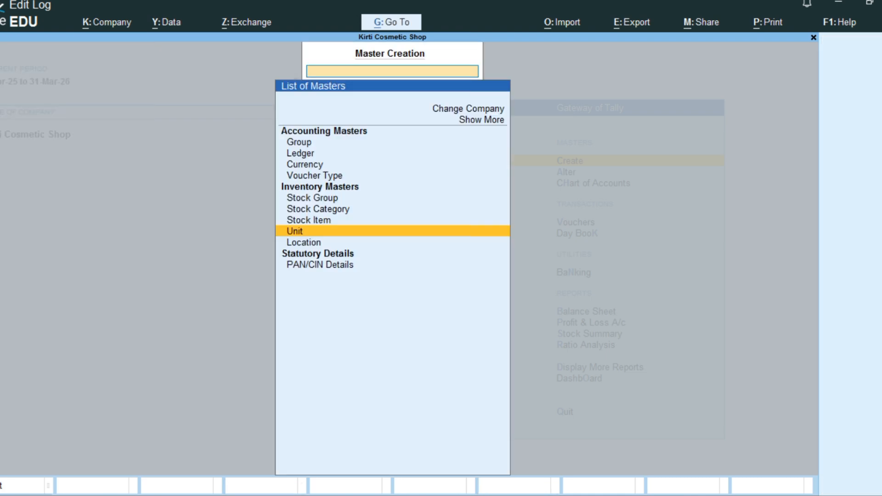
Step: Start a new stock group and name it Dettol, leaving its alias blank
{"action": "key", "text": "Up"}
{"action": "key", "text": "Up"}
{"action": "key", "text": "Up"}
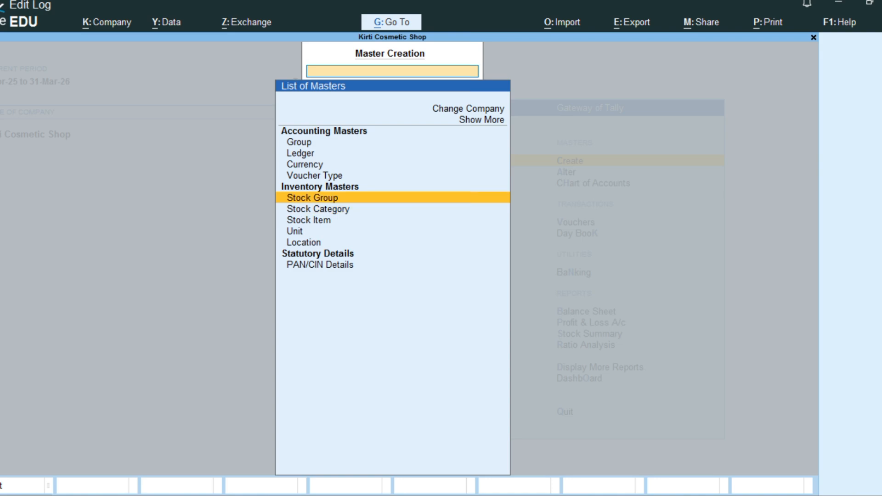
{"action": "key", "text": "Return"}
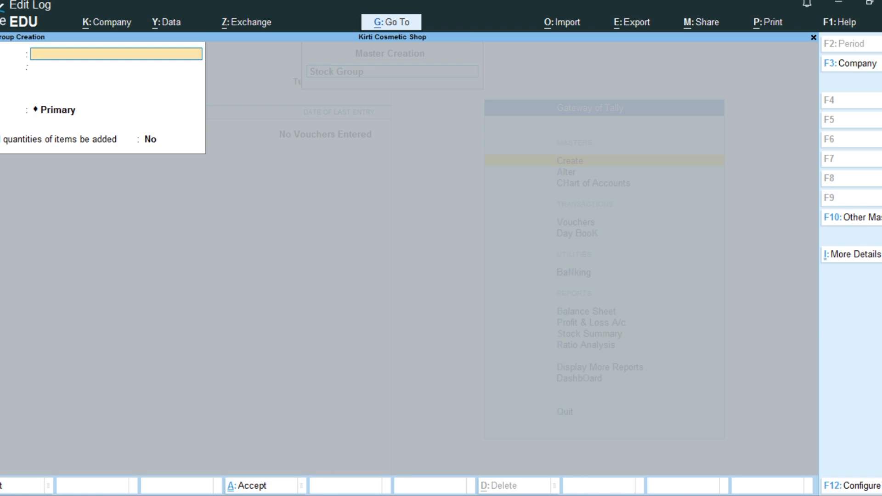
{"action": "type", "text": "Dettol"}
{"action": "key", "text": "Return"}
Step: Keep the Dettol group under Primary, set adding quantities of items to Yes, and save it
{"action": "key", "text": "Return"}
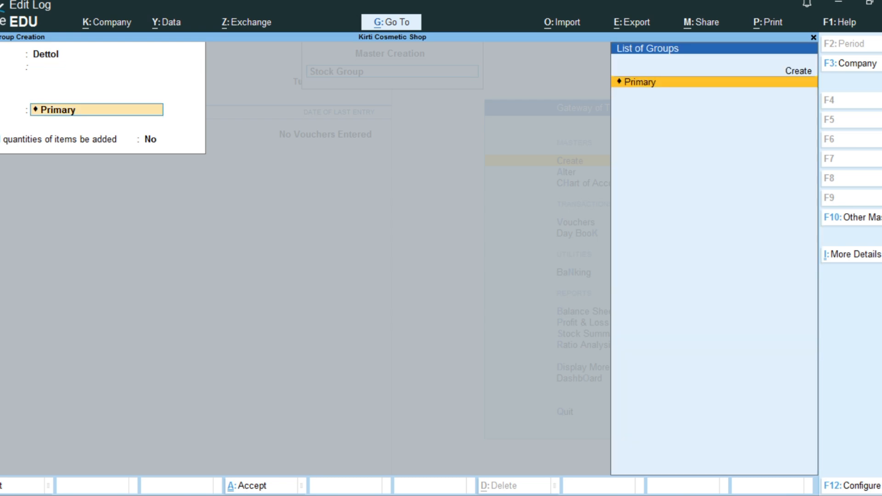
{"action": "key", "text": "Return"}
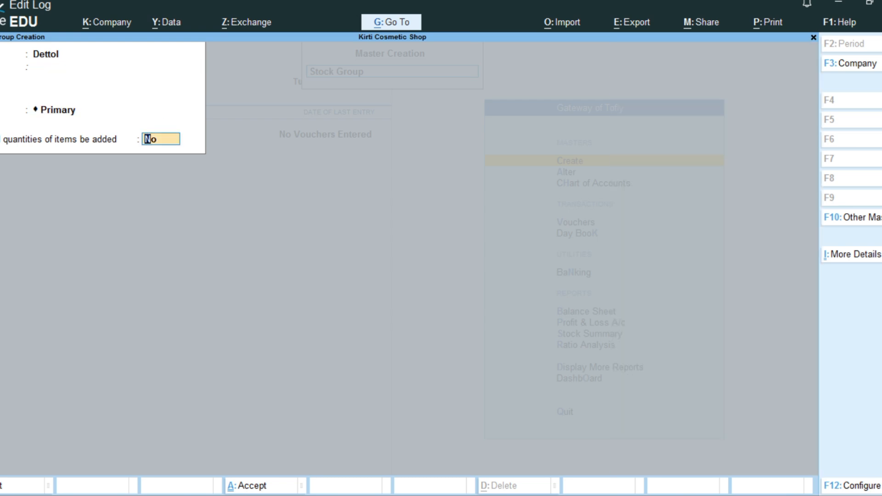
{"action": "type", "text": "y"}
{"action": "key", "text": "Return"}
{"action": "key", "text": "Return"}
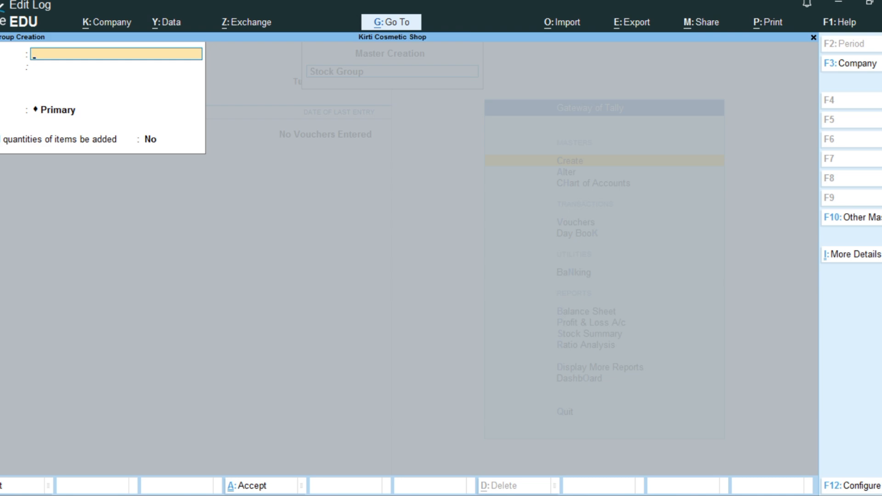
Step: Create a stock group named Bajaj under Primary with adding quantities of items set to Yes
{"action": "type", "text": "Bajaj"}
{"action": "key", "text": "Return"}
{"action": "key", "text": "Return"}
{"action": "key", "text": "Return"}
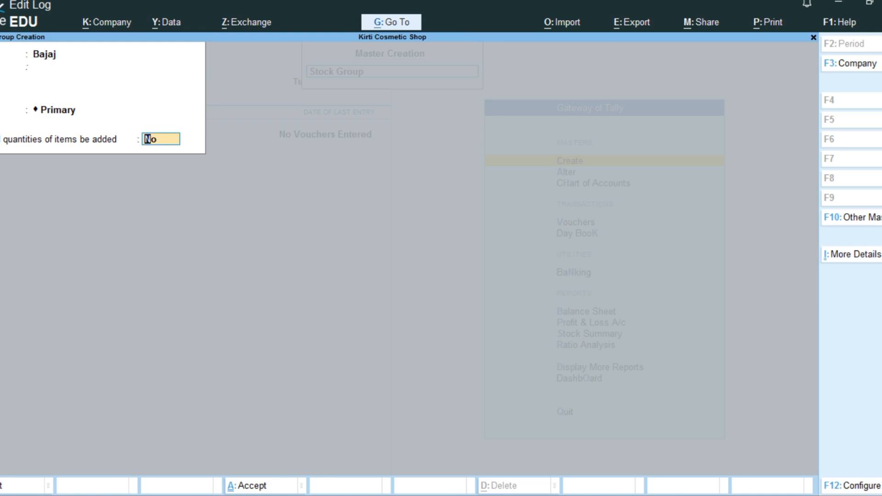
{"action": "type", "text": "y"}
{"action": "key", "text": "Return"}
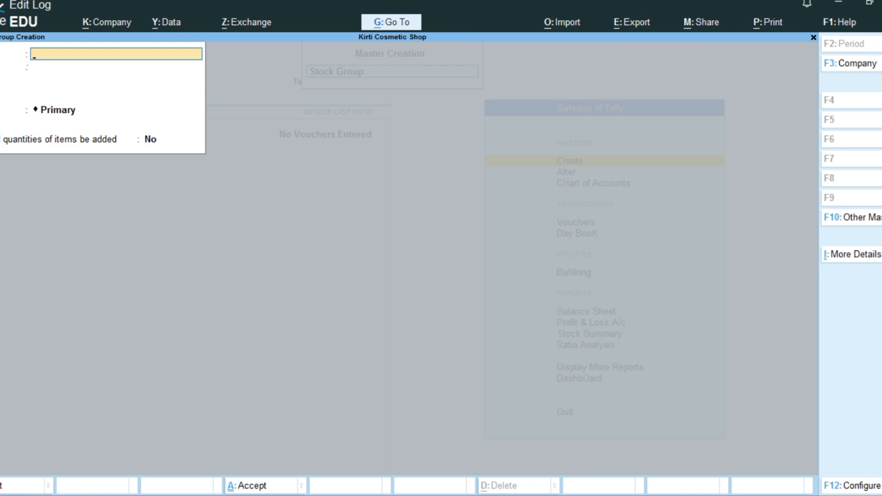
Step: Create a stock group named Patanjali under Primary with adding quantities of items set to Yes, and leave stock group creation
{"action": "type", "text": "Patanjali"}
{"action": "key", "text": "Return"}
{"action": "key", "text": "Return"}
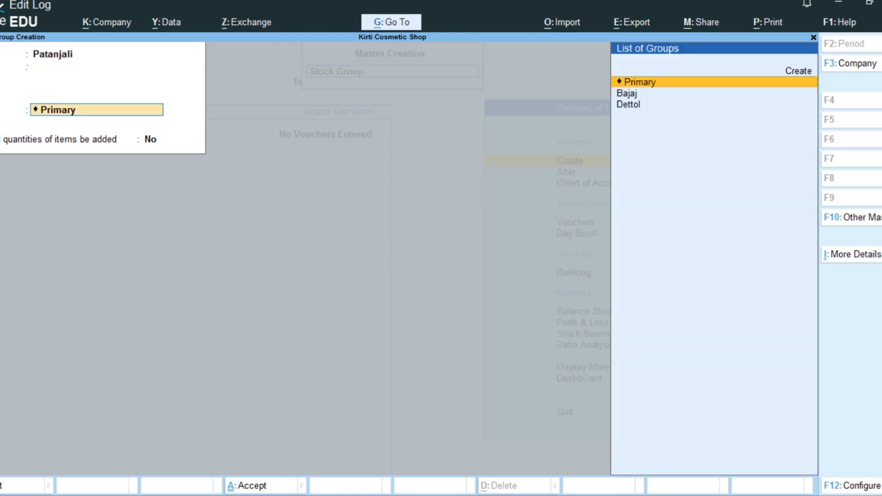
{"action": "key", "text": "Return"}
{"action": "type", "text": "y"}
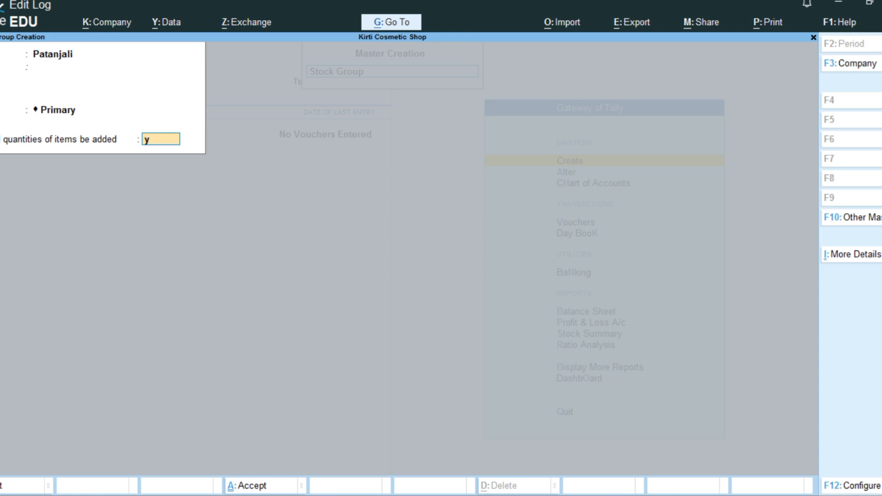
{"action": "key", "text": "Return"}
{"action": "key", "text": "y"}
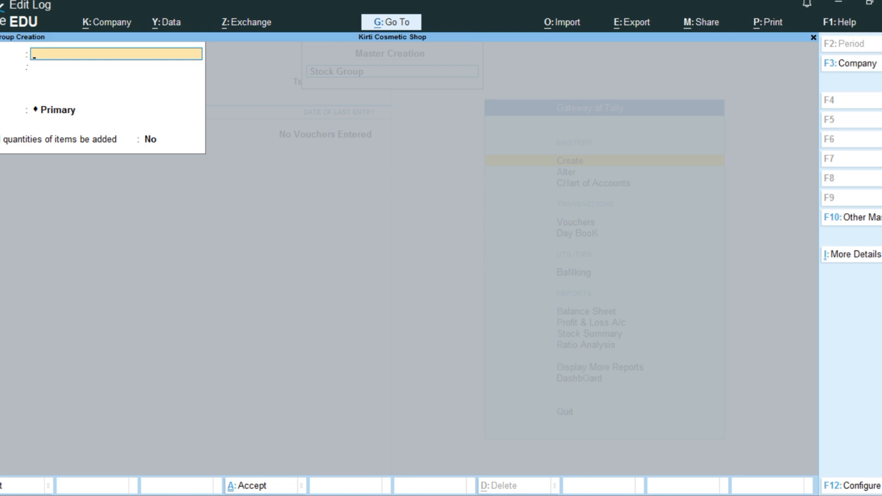
{"action": "key", "text": "Escape"}
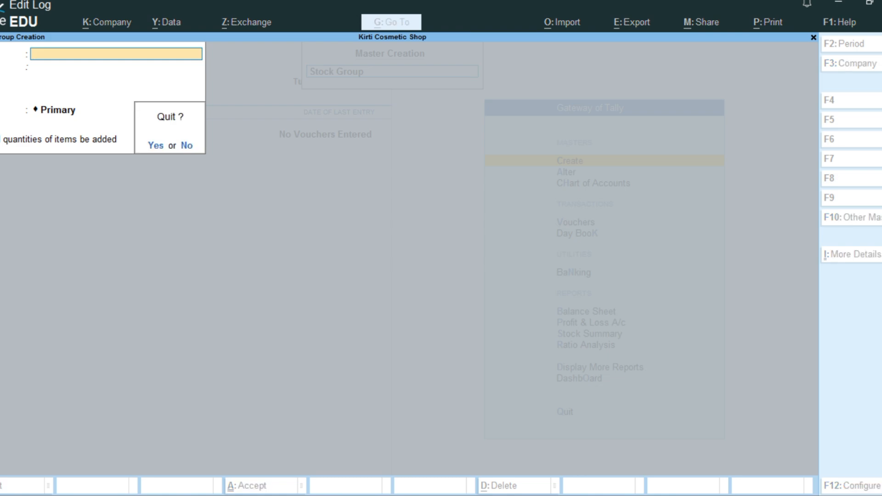
{"action": "key", "text": "y"}
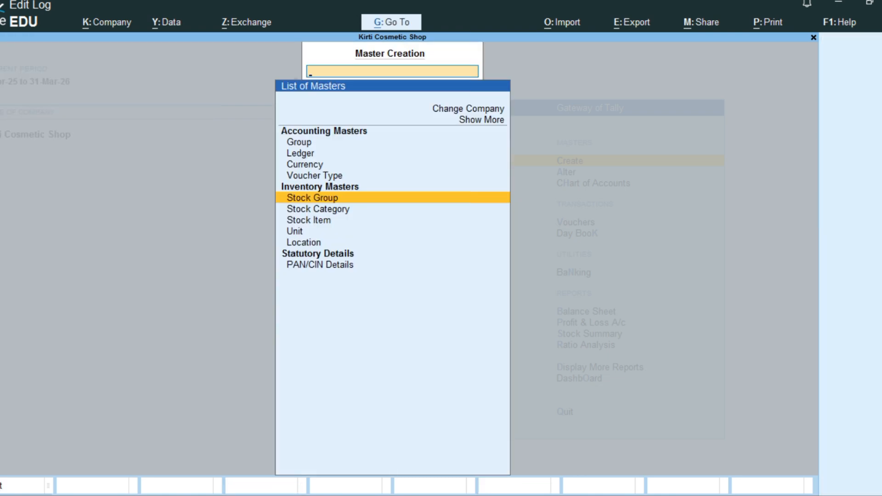
Step: Create a stock category named Soap under Primary with no alias, and save it
{"action": "key", "text": "Down"}
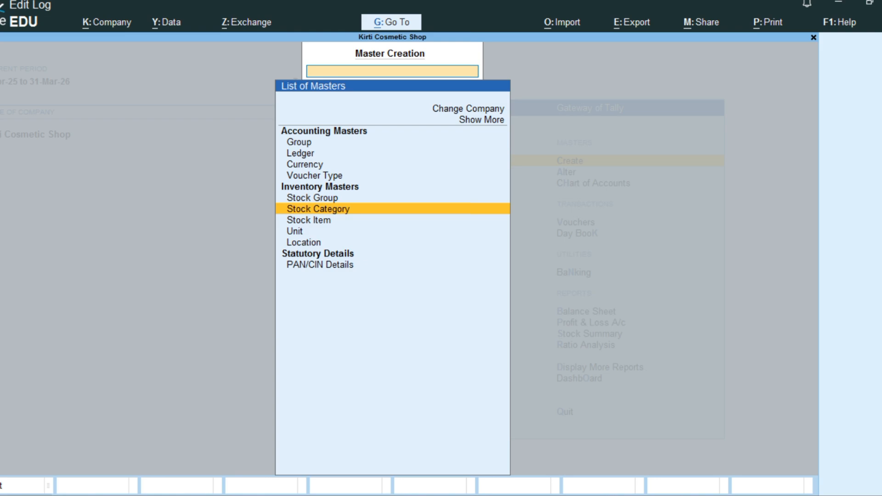
{"action": "key", "text": "Return"}
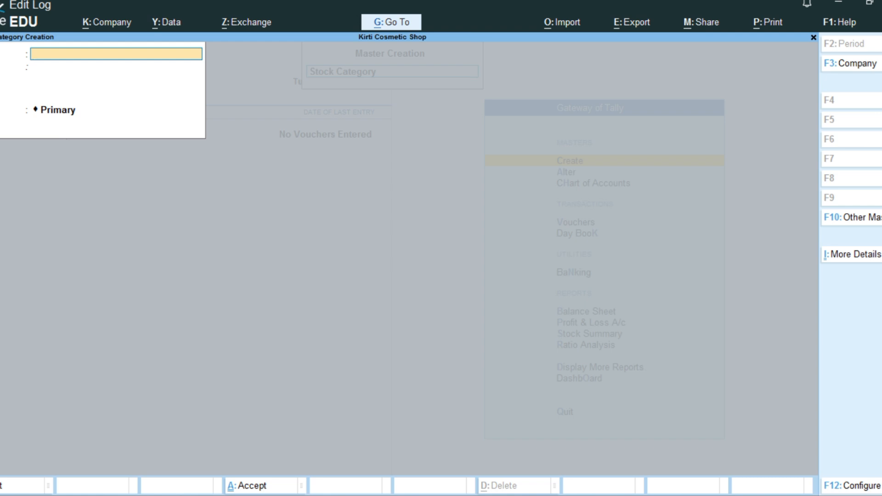
{"action": "type", "text": "So"}
{"action": "type", "text": "ao"}
{"action": "key", "text": "BackSpace"}
{"action": "type", "text": "p"}
{"action": "key", "text": "Return"}
Step: Create a stock category named Hair Oil under Primary with no alias, and save it
{"action": "key", "text": "Return"}
{"action": "key", "text": "Return"}
{"action": "key", "text": "Return"}
{"action": "type", "text": "Hai"}
{"action": "type", "text": "e"}
{"action": "key", "text": "BackSpace"}
{"action": "type", "text": "r"}
{"action": "type", "text": "Oi"}
{"action": "key", "text": "Return"}
{"action": "key", "text": "Return"}
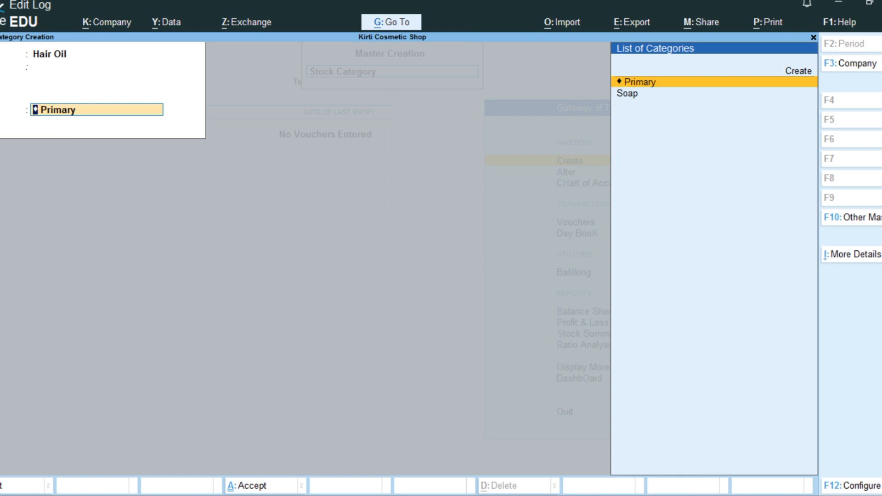
{"action": "key", "text": "Return"}
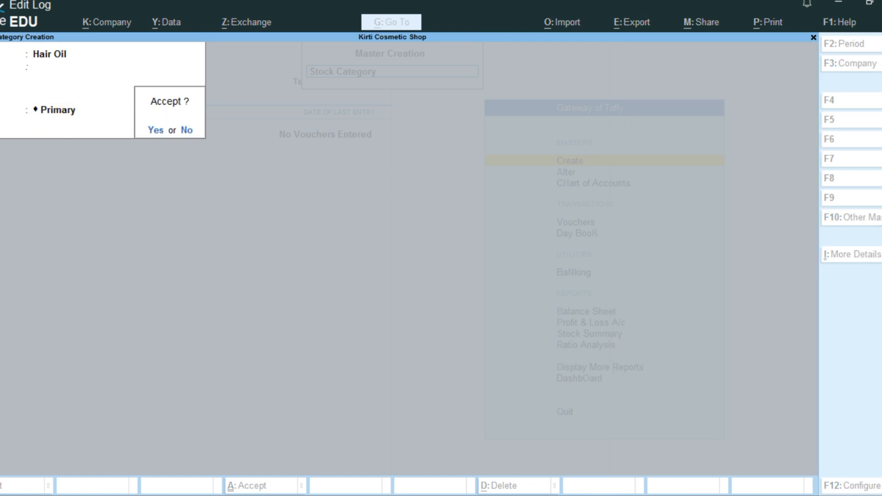
{"action": "key", "text": "Return"}
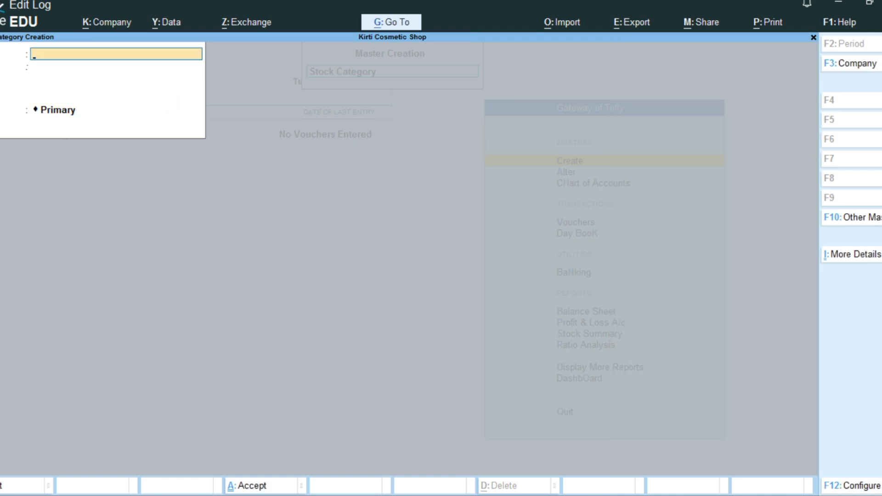
Step: Create a stock category named Shampoo under Primary, save it, and leave stock category creation
{"action": "type", "text": "Shampoo"}
{"action": "key", "text": "Return"}
{"action": "key", "text": "Return"}
{"action": "key", "text": "Return"}
{"action": "key", "text": "Return"}
{"action": "key", "text": "Escape"}
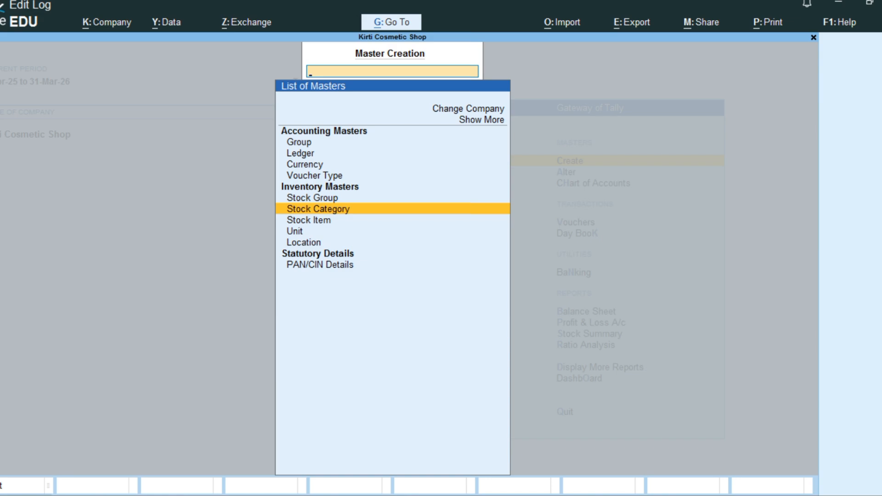
Step: Start a new stock item and name it Dettol Soap Original 45gm, leaving its alias blank
{"action": "key", "text": "Down"}
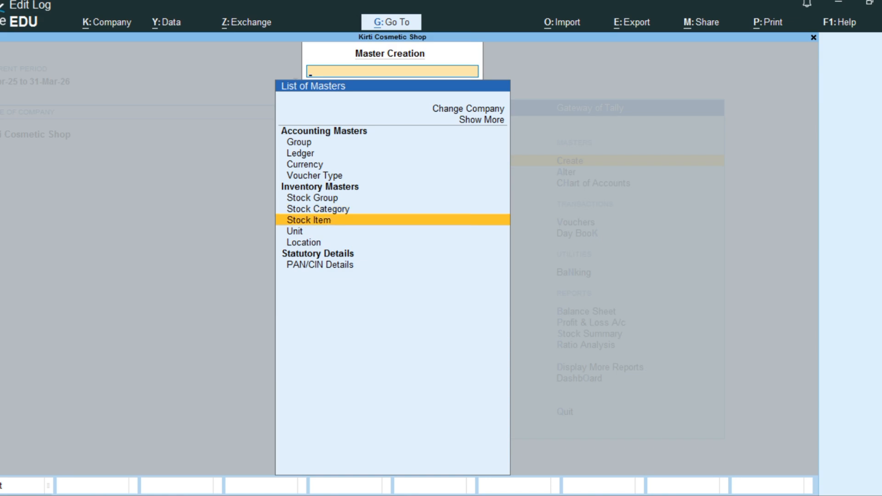
{"action": "key", "text": "backslash"}
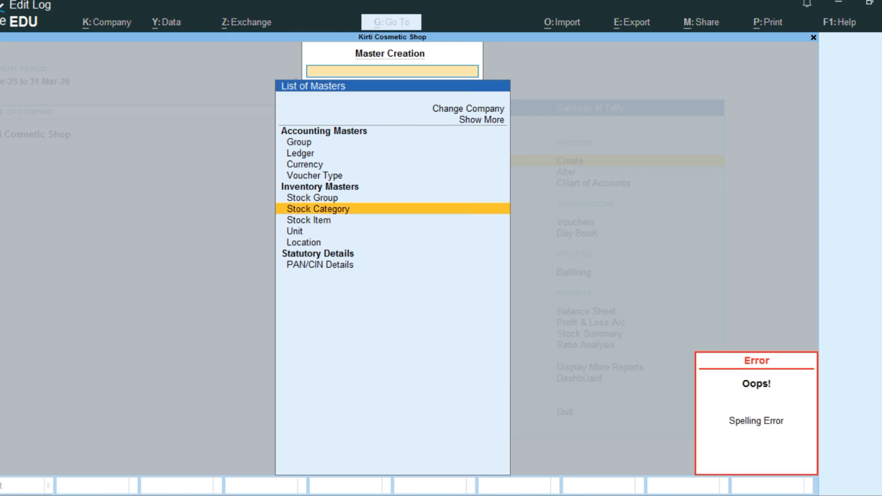
{"action": "key", "text": "Down"}
{"action": "key", "text": "Return"}
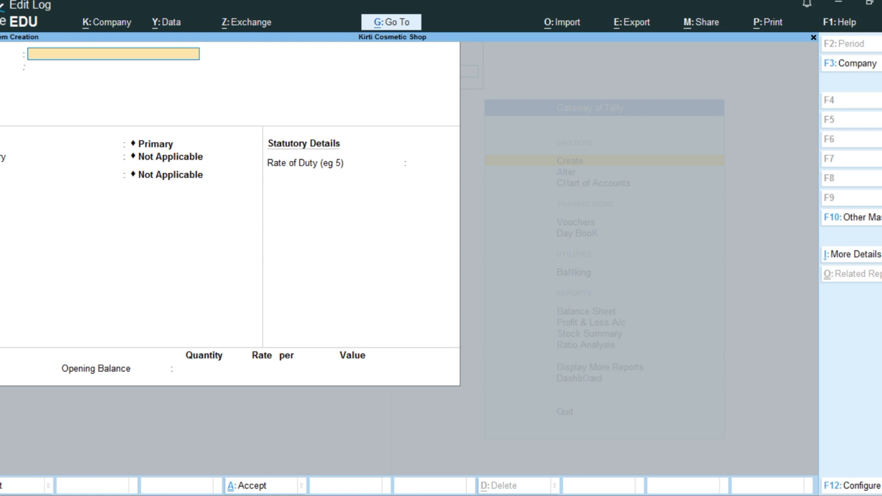
{"action": "type", "text": "Dess"}
{"action": "key", "text": "BackSpace"}
{"action": "key", "text": "BackSpace"}
{"action": "type", "text": "ty"}
{"action": "key", "text": "BackSpace"}
{"action": "type", "text": "to"}
{"action": "type", "text": "l"}
{"action": "type", "text": " Sh"}
{"action": "key", "text": "BackSpace"}
{"action": "type", "text": "oap Original"}
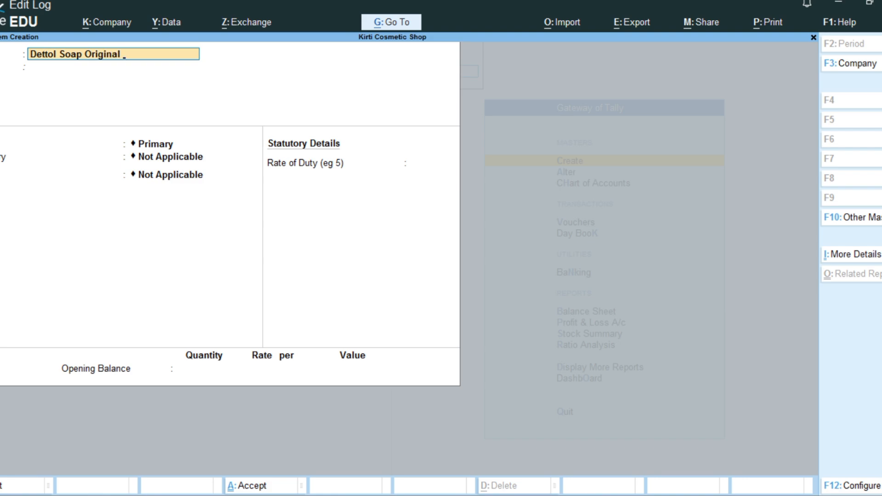
{"action": "type", "text": " 45gm"}
{"action": "key", "text": "Return"}
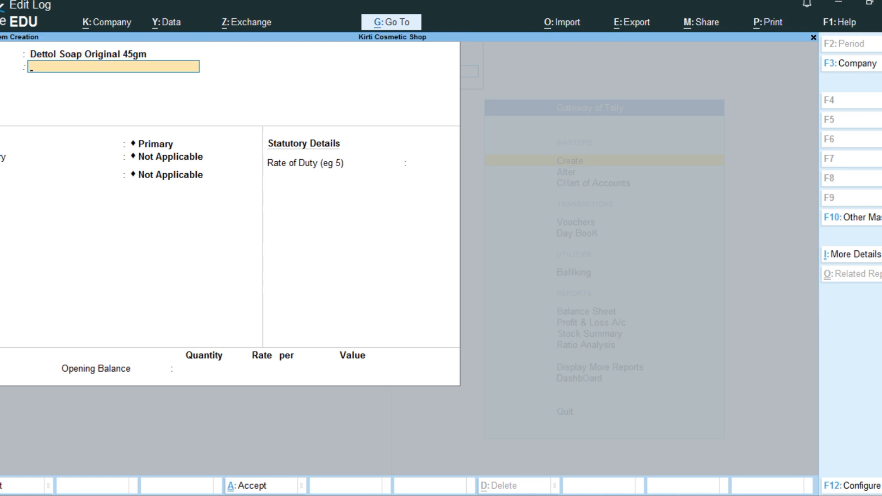
{"action": "key", "text": "Return"}
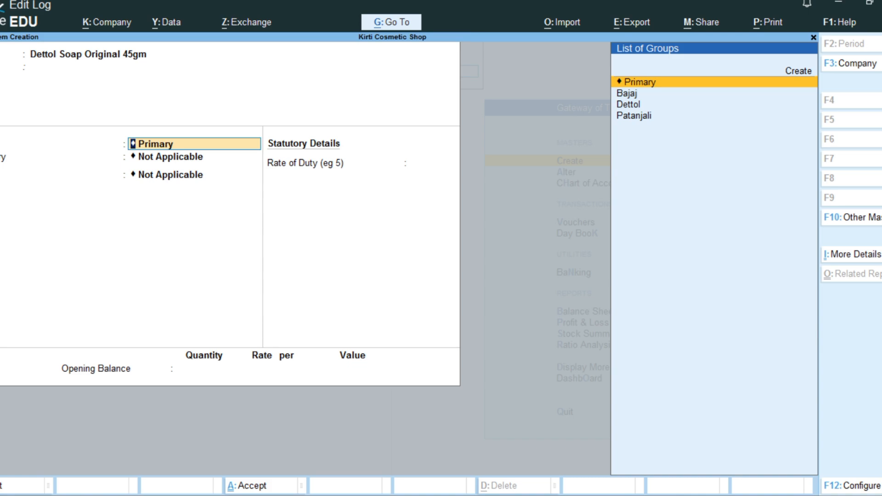
Step: Assign the Dettol soap item to the stock group Dettol and the category Soap
{"action": "key", "text": "Down"}
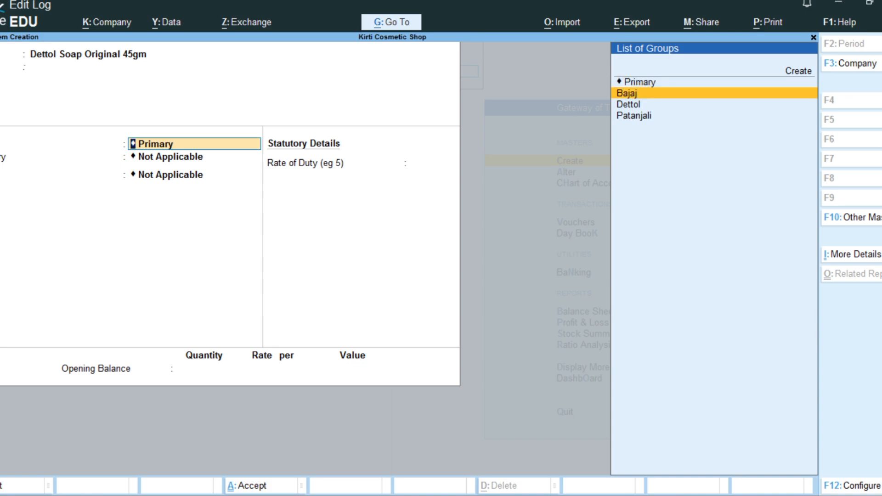
{"action": "key", "text": "Down"}
{"action": "key", "text": "Return"}
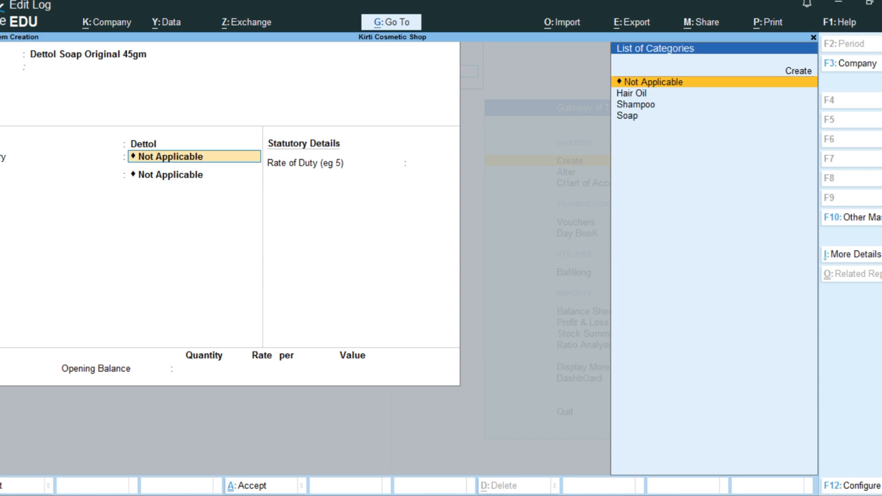
{"action": "key", "text": "Down"}
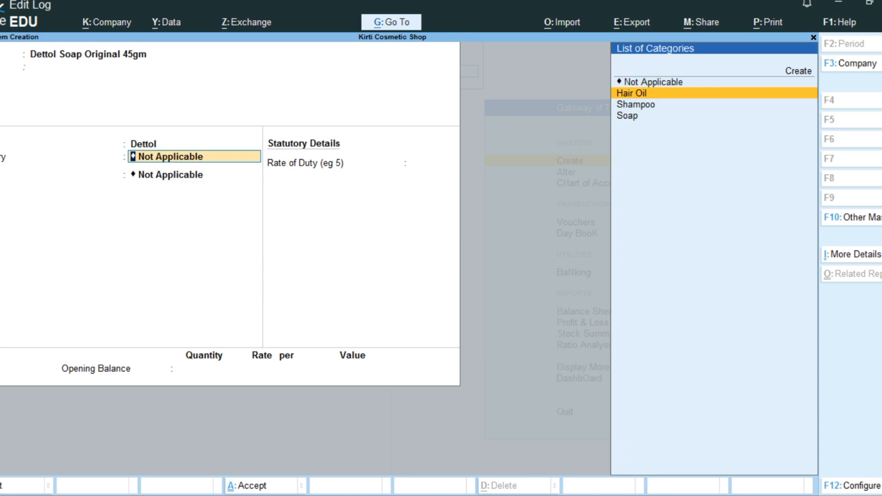
{"action": "key", "text": "Down"}
{"action": "key", "text": "Down"}
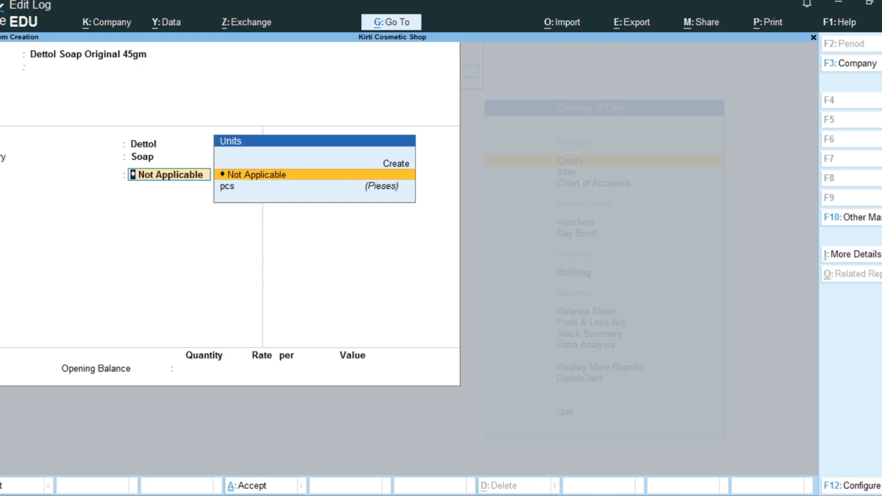
Step: Set the Dettol soap item's unit to pcs, keep standard rates at No, and save it without an opening balance
{"action": "key", "text": "Down"}
{"action": "key", "text": "Return"}
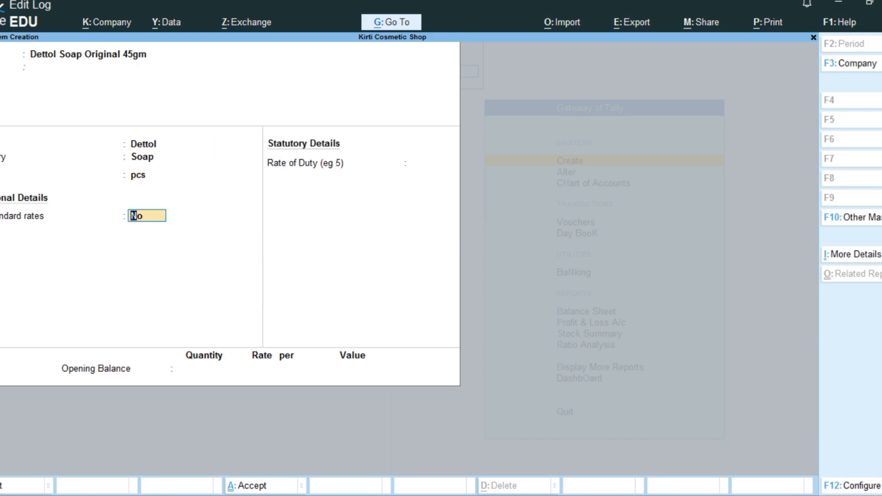
{"action": "key", "text": "Return"}
{"action": "key", "text": "Return"}
{"action": "key", "text": "Return"}
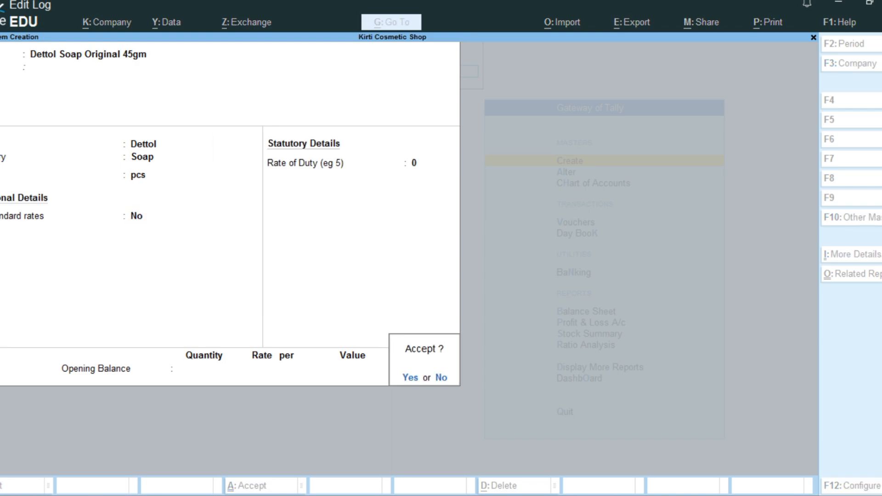
{"action": "key", "text": "Return"}
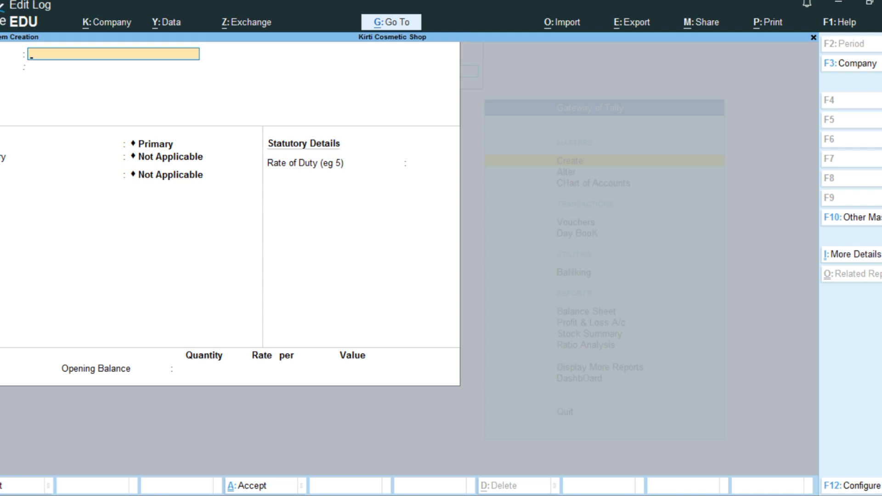
Step: Name the next stock item Bajaj Almond Drop Hair Oil500ml, leaving its alias blank
{"action": "type", "text": "Bajaj"}
{"action": "type", "text": " Al"}
{"action": "type", "text": "mont"}
{"action": "type", "text": "d"}
{"action": "type", "text": " Dr"}
{"action": "type", "text": "op"}
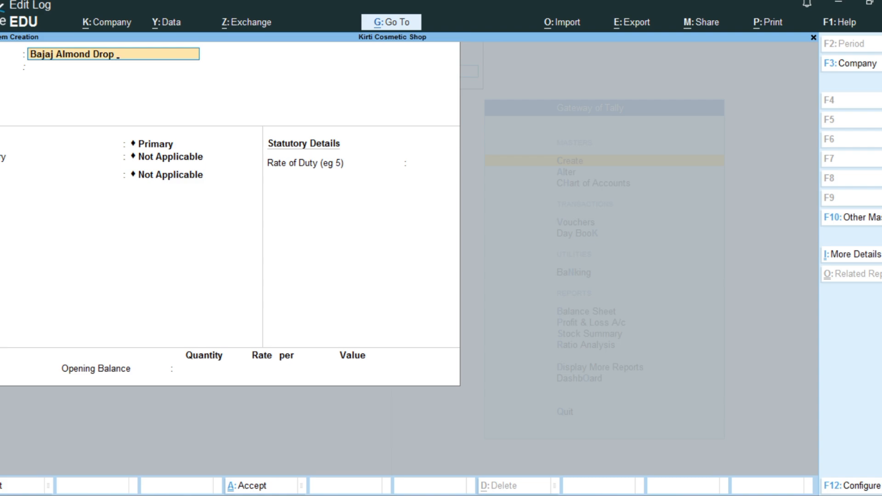
{"action": "type", "text": " HAIR"}
{"action": "key", "text": "BackSpace"}
{"action": "key", "text": "BackSpace"}
{"action": "type", "text": "A"}
{"action": "key", "text": "BackSpace"}
{"action": "key", "text": "BackSpace"}
{"action": "type", "text": "A"}
{"action": "key", "text": "BackSpace"}
{"action": "type", "text": "aru"}
{"action": "key", "text": "BackSpace"}
{"action": "type", "text": "ir Oi"}
{"action": "type", "text": "l500ml"}
{"action": "key", "text": "Return"}
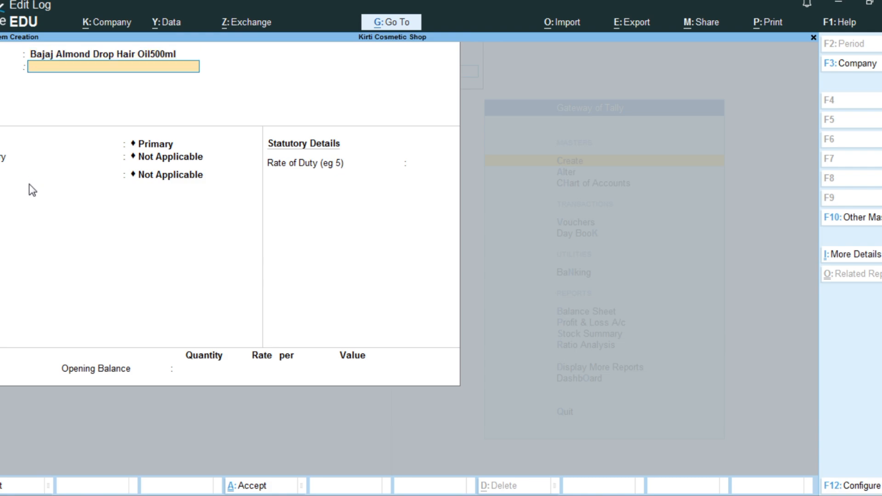
{"action": "key", "text": "Return"}
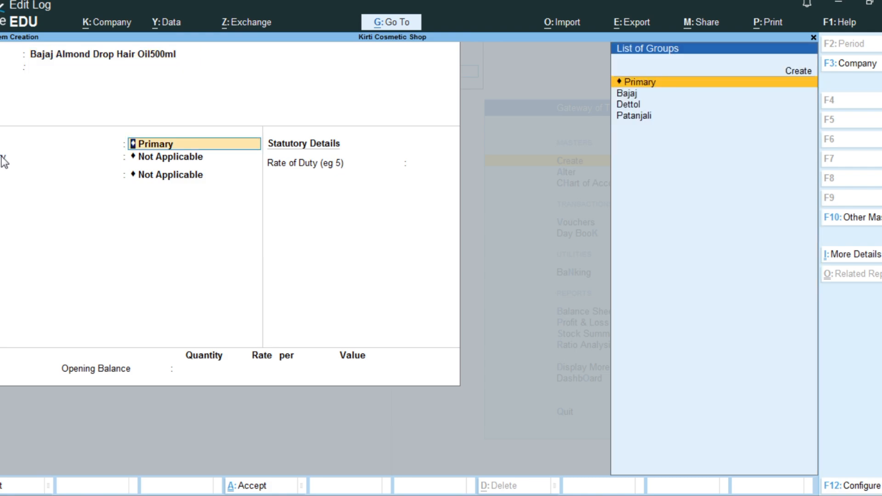
Step: Assign the Bajaj hair oil item to the stock group Bajaj and the category Hair Oil
{"action": "key", "text": "Down"}
{"action": "key", "text": "Down"}
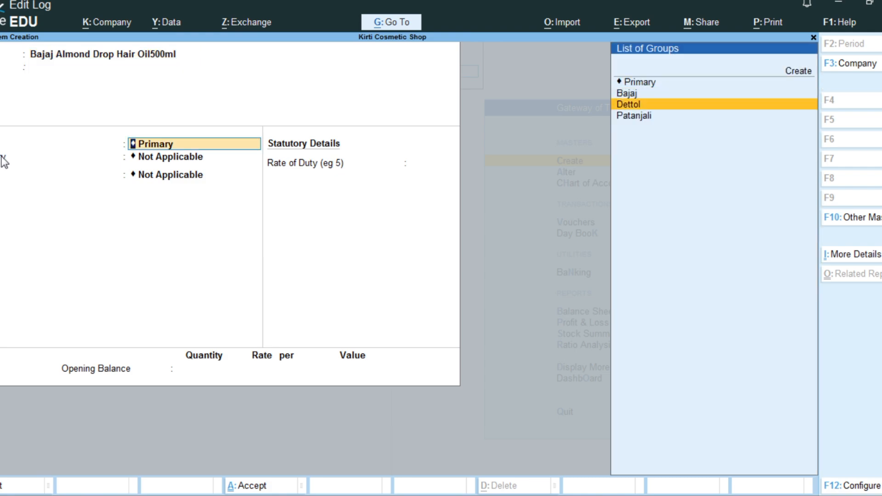
{"action": "key", "text": "Up"}
{"action": "key", "text": "Return"}
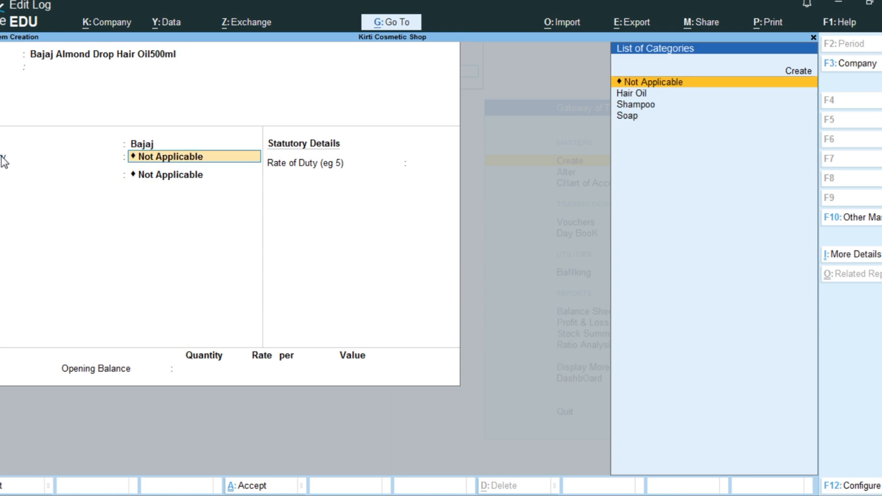
{"action": "key", "text": "Down"}
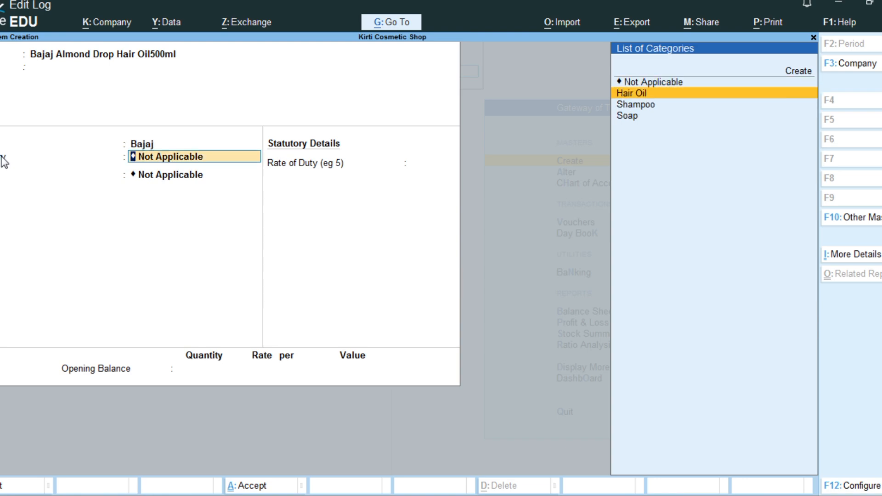
{"action": "key", "text": "Return"}
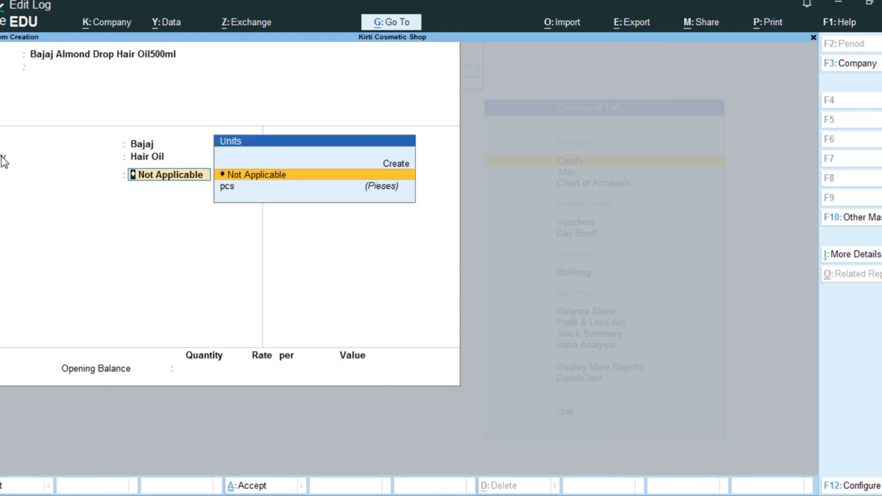
Step: Set the Bajaj hair oil item's unit to pcs, keep standard rates at No, and save it without an opening balance
{"action": "key", "text": "Down"}
{"action": "key", "text": "Return"}
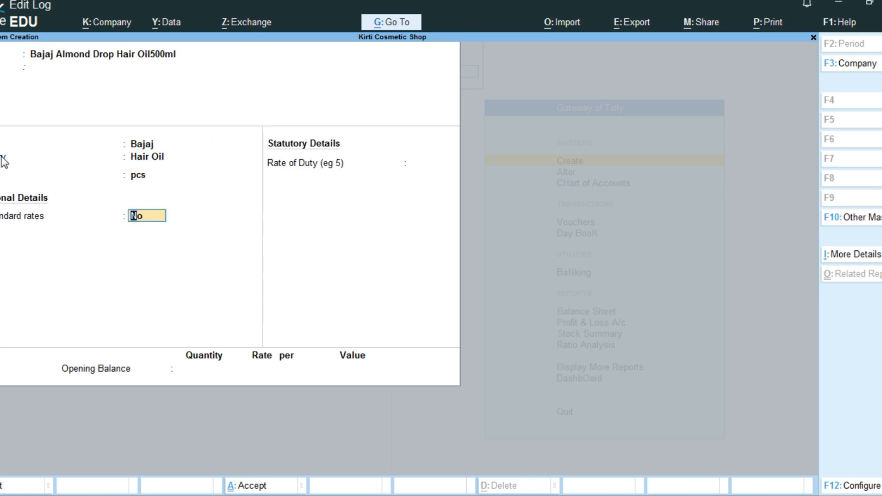
{"action": "key", "text": "Return"}
{"action": "key", "text": "Return"}
{"action": "key", "text": "Return"}
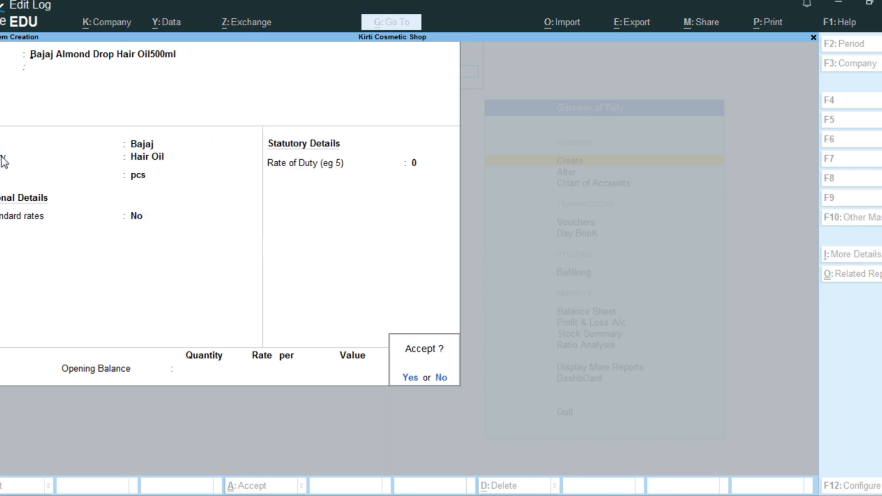
{"action": "key", "text": "Return"}
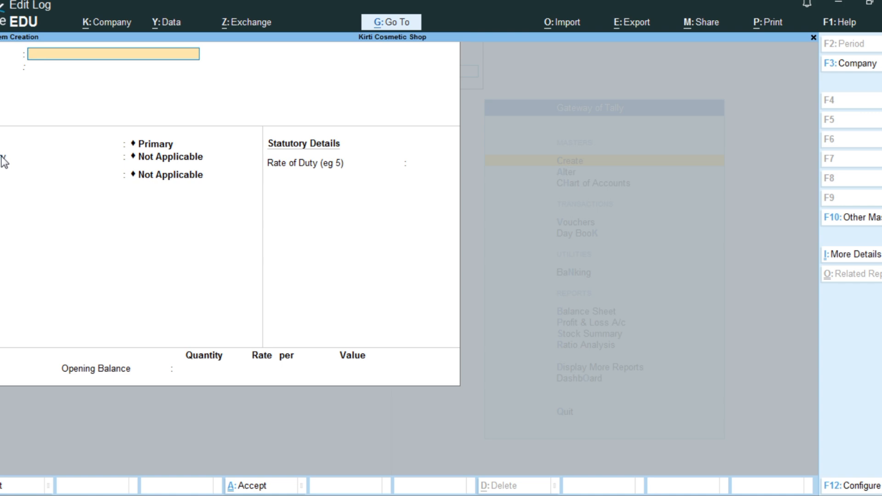
Step: Name the next stock item Patanjali Keshkanti Shampoo Pouch, leaving its alias blank
{"action": "type", "text": "Patanjali Kesh"}
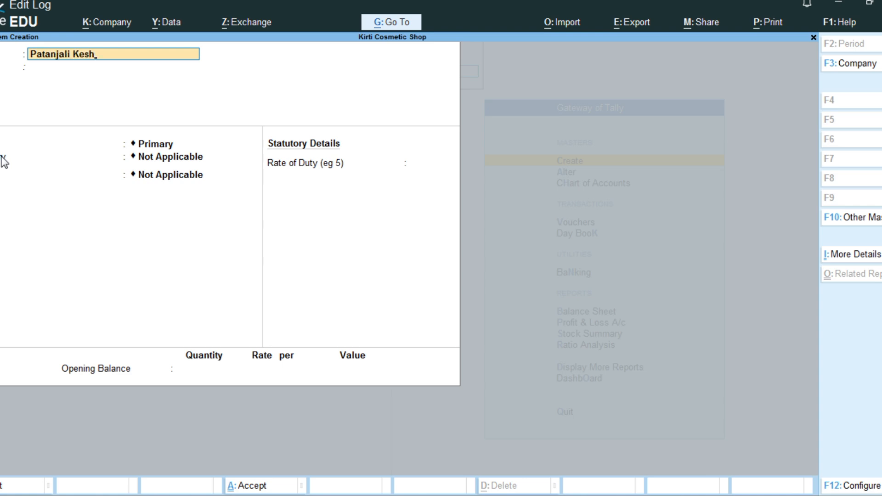
{"action": "type", "text": "kanti Shampoo"}
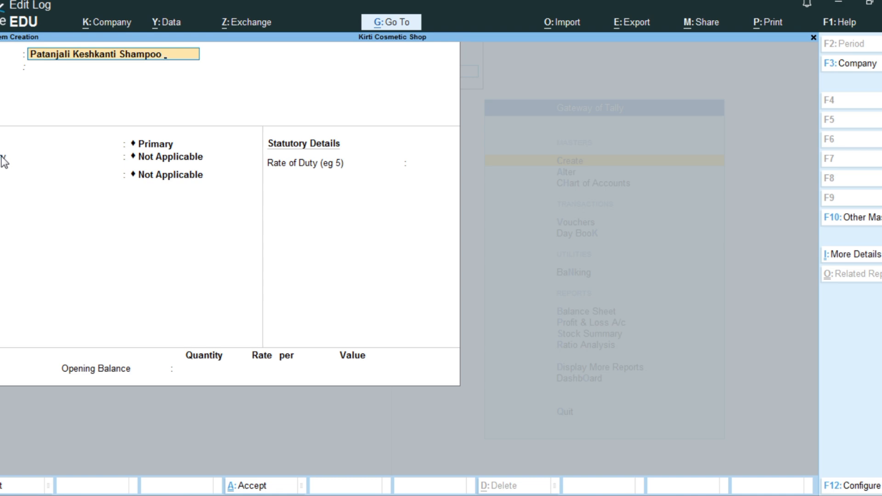
{"action": "type", "text": " Pouch"}
{"action": "key", "text": "Return"}
{"action": "key", "text": "Return"}
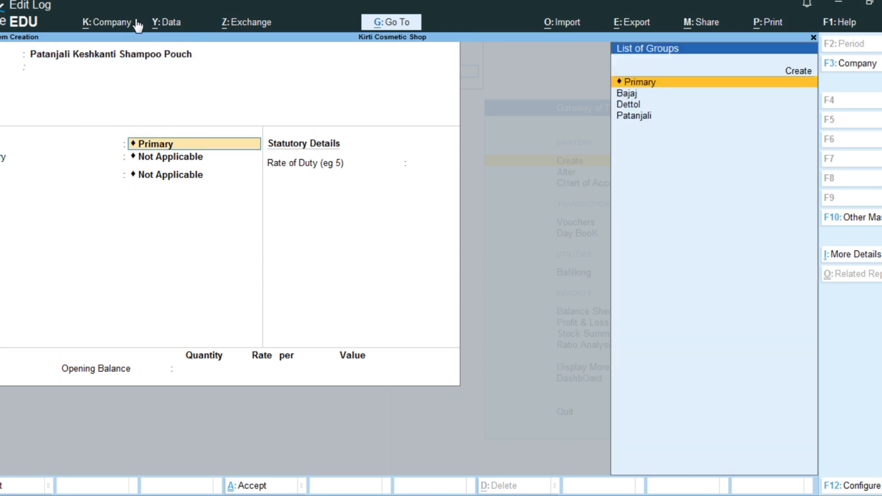
Step: Assign the Patanjali shampoo item to the stock group Patanjali and the category Shampoo
{"action": "key", "text": "Down"}
{"action": "key", "text": "Down"}
{"action": "key", "text": "Down"}
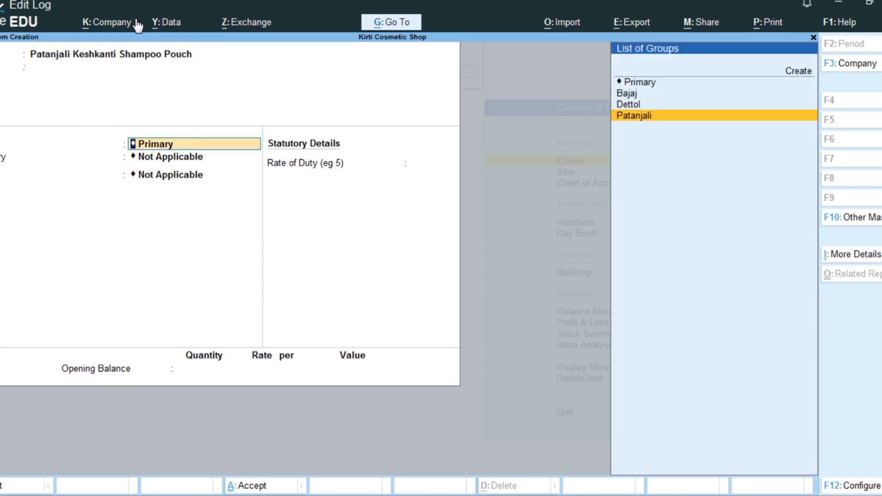
{"action": "key", "text": "Return"}
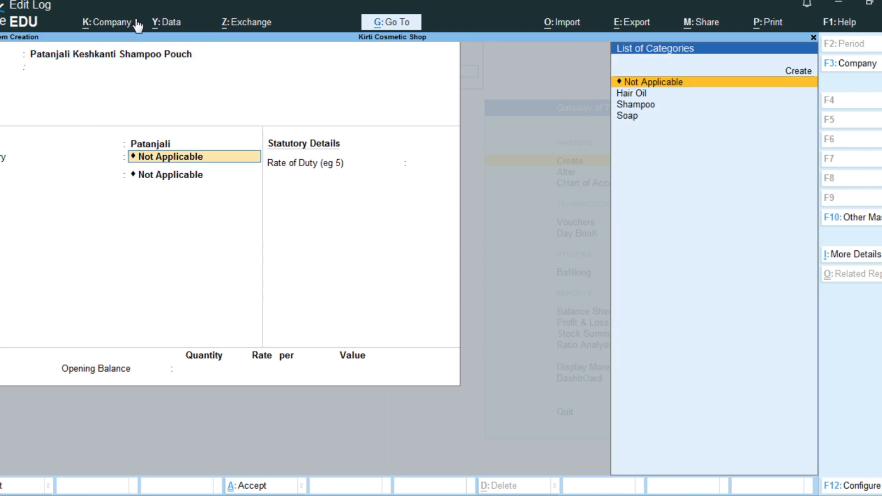
{"action": "key", "text": "Down"}
{"action": "key", "text": "Down"}
{"action": "key", "text": "Return"}
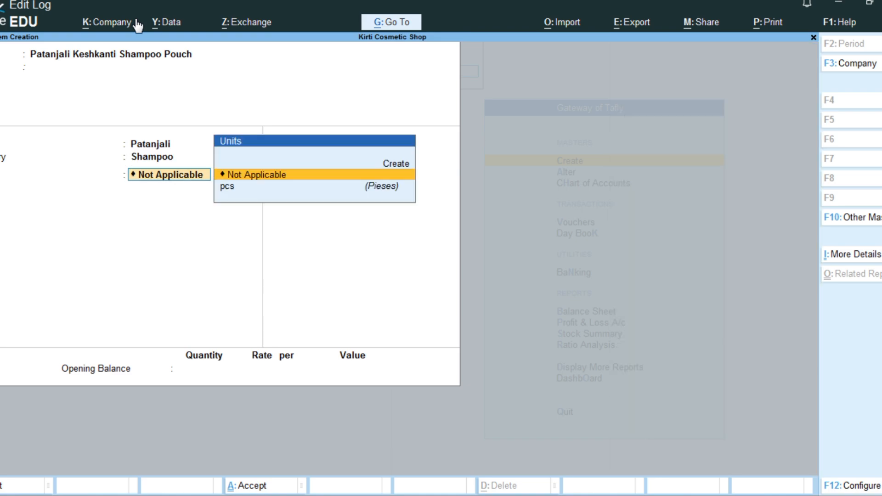
Step: Set the Patanjali shampoo item's unit to pcs, keep standard rates at No, save it without an opening balance, and leave item creation
{"action": "key", "text": "Down"}
{"action": "key", "text": "Return"}
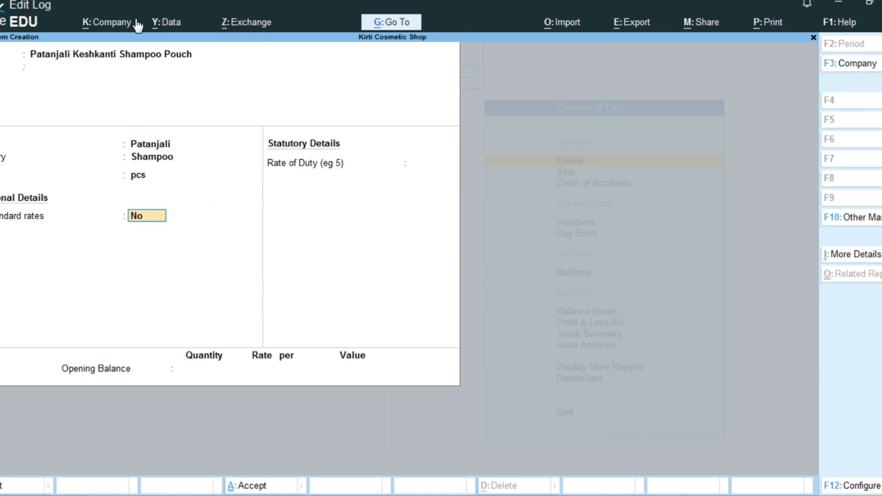
{"action": "key", "text": "Return"}
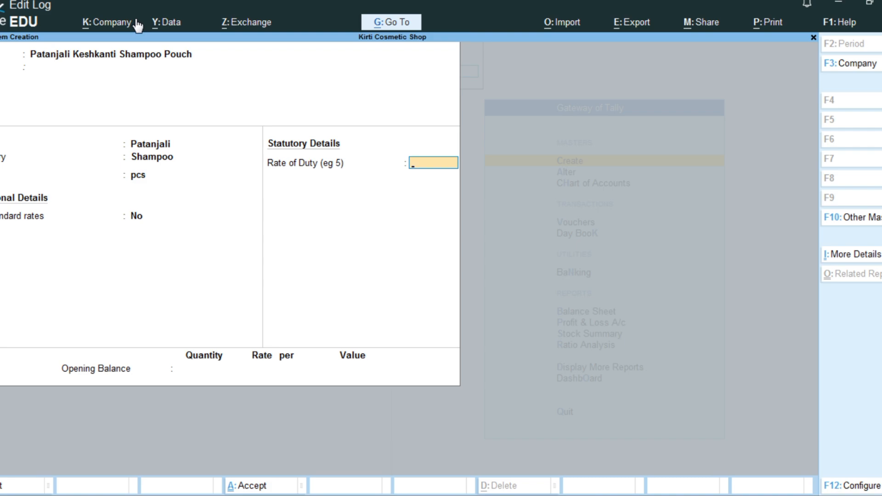
{"action": "key", "text": "Return"}
{"action": "key", "text": "Return"}
{"action": "key", "text": "Return"}
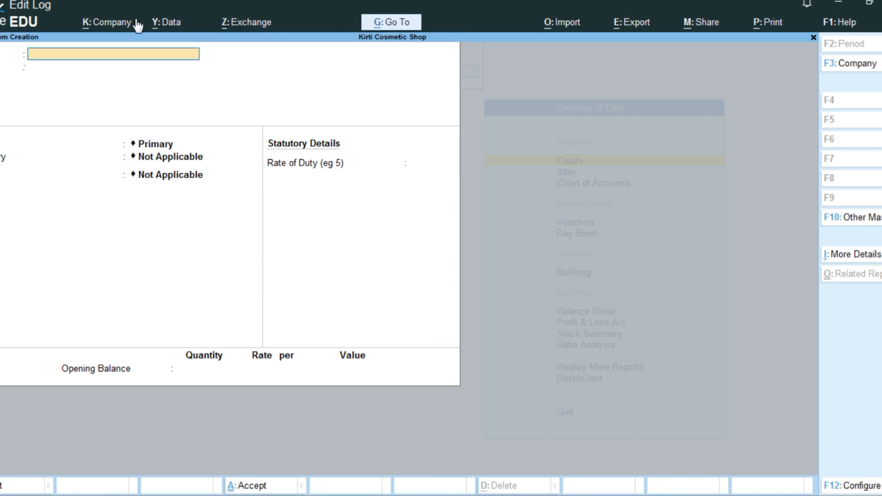
{"action": "key", "text": "Escape"}
{"action": "key", "text": "y"}
{"action": "key", "text": "Escape"}
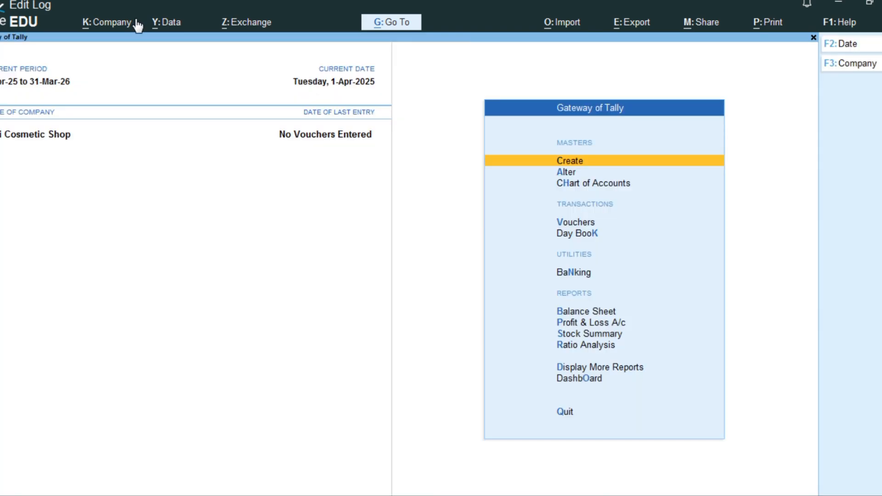
Step: Open the list of voucher types for master alteration
{"action": "key", "text": "Down"}
{"action": "key", "text": "Down"}
{"action": "key", "text": "Down"}
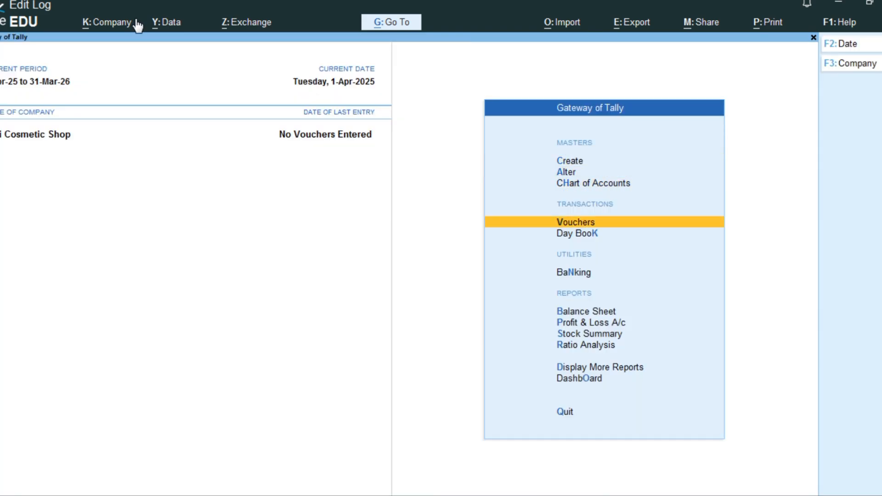
{"action": "key", "text": "Up"}
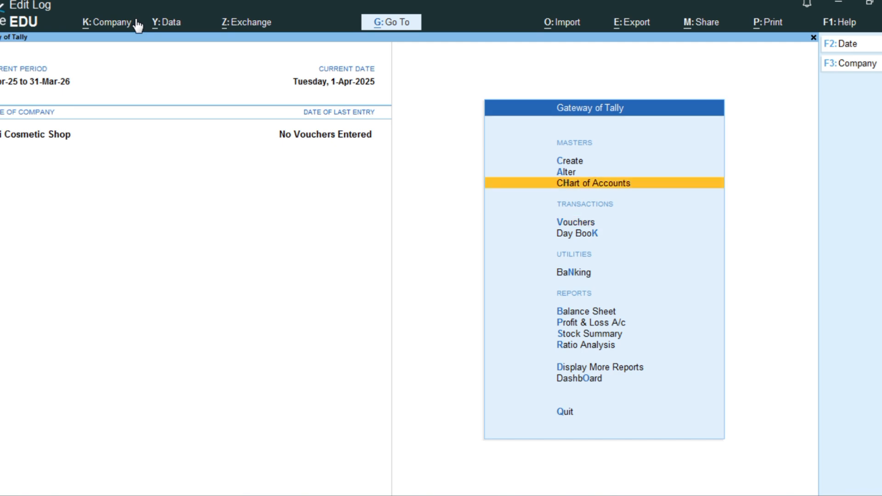
{"action": "key", "text": "Up"}
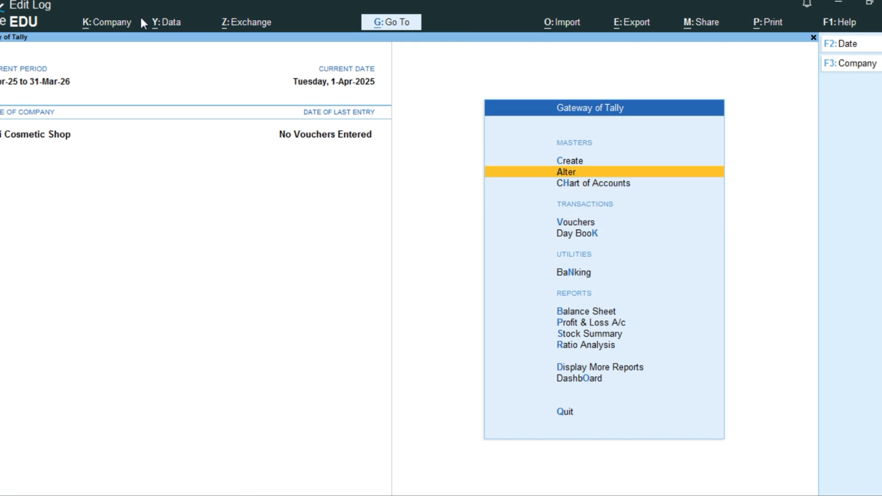
{"action": "key", "text": "Return"}
{"action": "key", "text": "Down"}
{"action": "key", "text": "Down"}
{"action": "key", "text": "Down"}
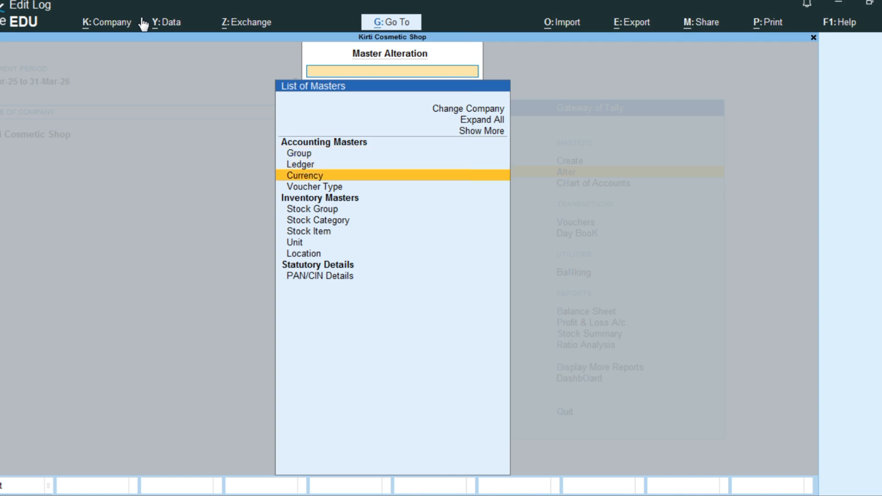
{"action": "key", "text": "Return"}
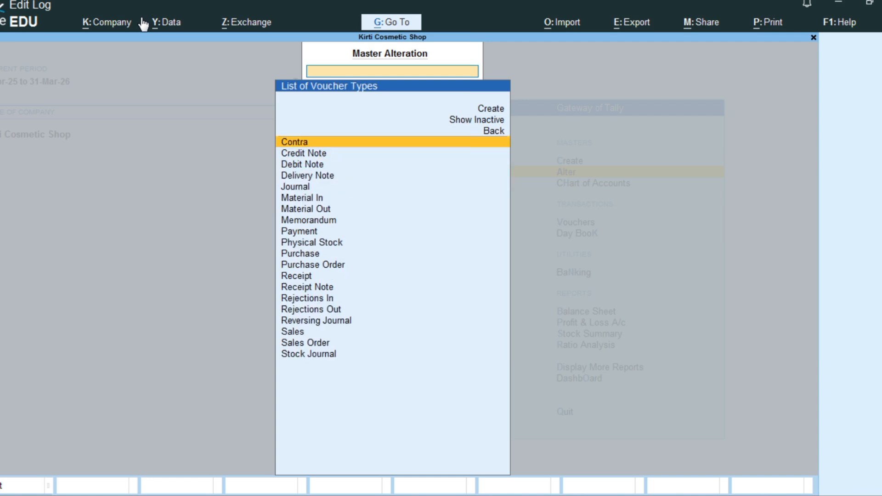
Step: Open the Purchase voucher type for alteration
{"action": "type", "text": "P"}
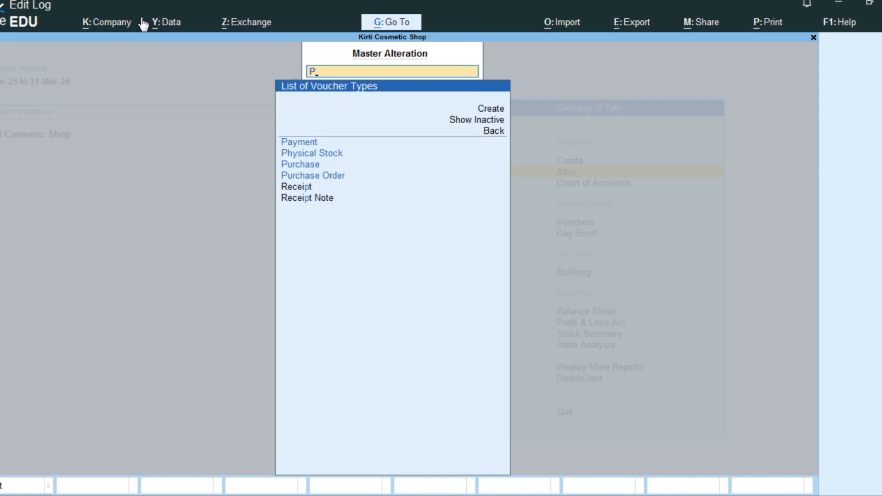
{"action": "key", "text": "Down"}
{"action": "key", "text": "Down"}
{"action": "key", "text": "Down"}
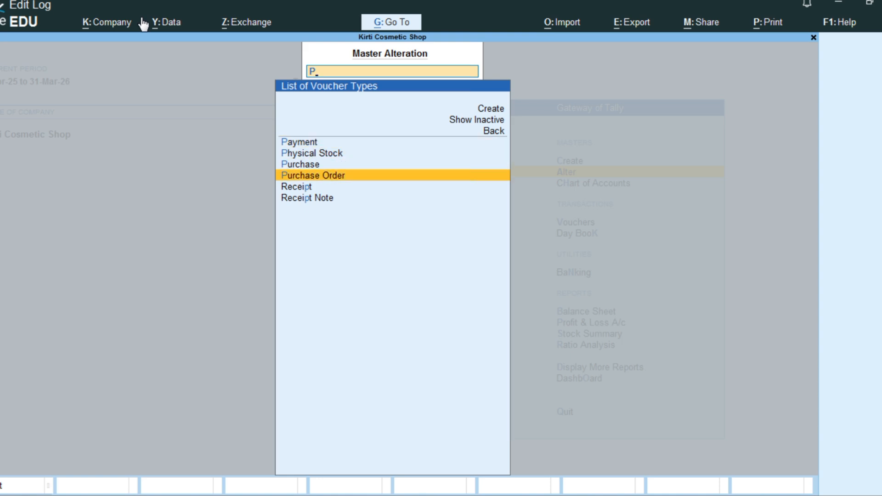
{"action": "key", "text": "Up"}
{"action": "key", "text": "Return"}
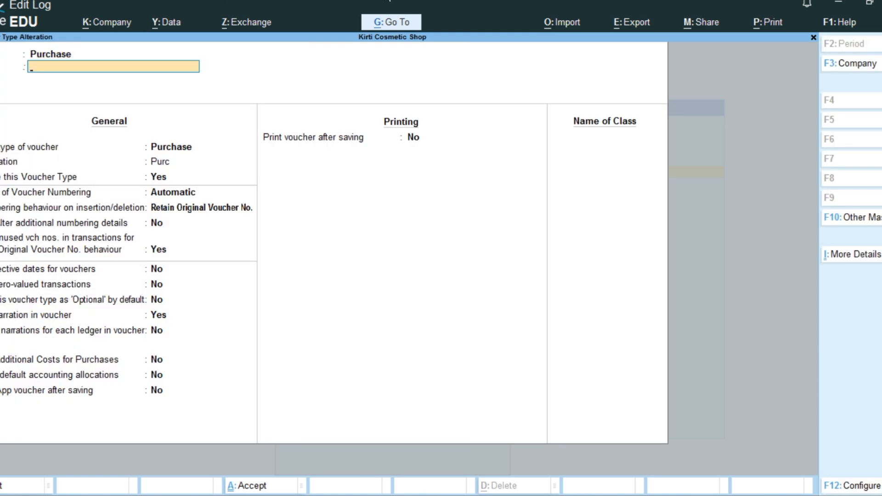
Step: Keep Automatic voucher numbering for the Purchase voucher type, retaining original voucher numbers, without additional numbering details
{"action": "key", "text": "Return"}
{"action": "key", "text": "Return"}
{"action": "key", "text": "Return"}
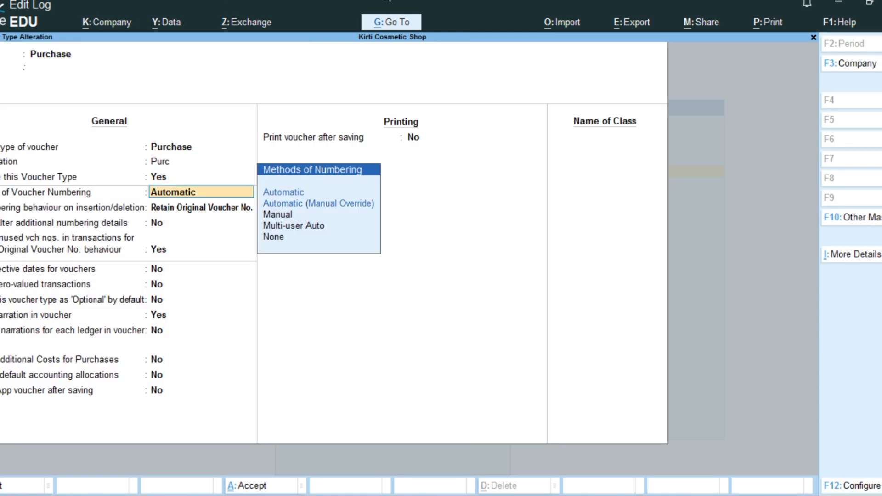
{"action": "key", "text": "Down"}
{"action": "key", "text": "Up"}
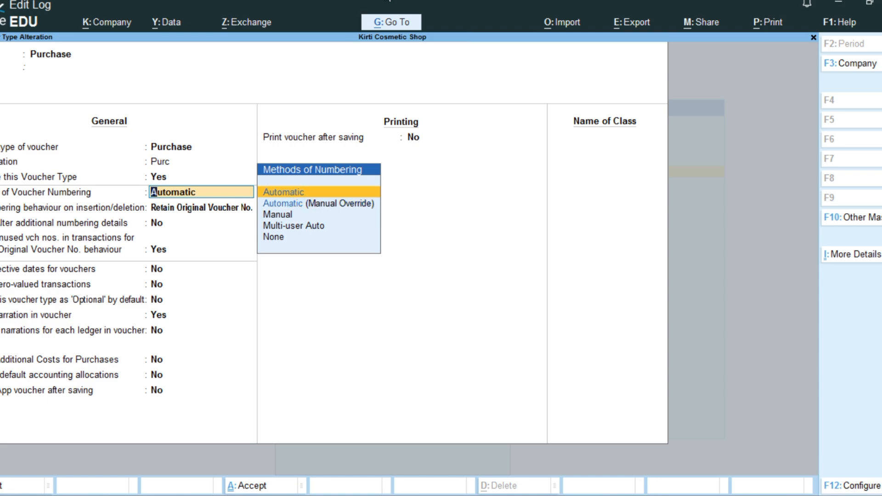
{"action": "key", "text": "Return"}
{"action": "key", "text": "Return"}
Step: Keep effective dates at No, allow zero-valued transactions in the Purchase voucher type, and save it
{"action": "key", "text": "Return"}
{"action": "key", "text": "Return"}
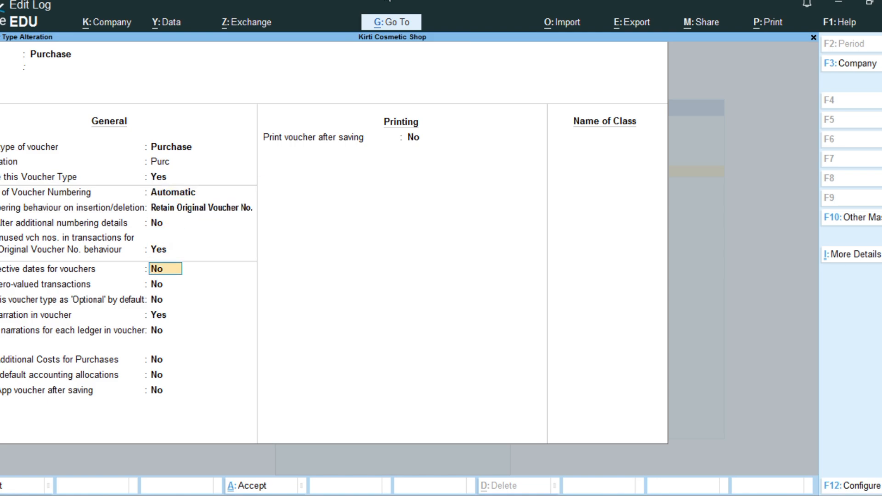
{"action": "key", "text": "Return"}
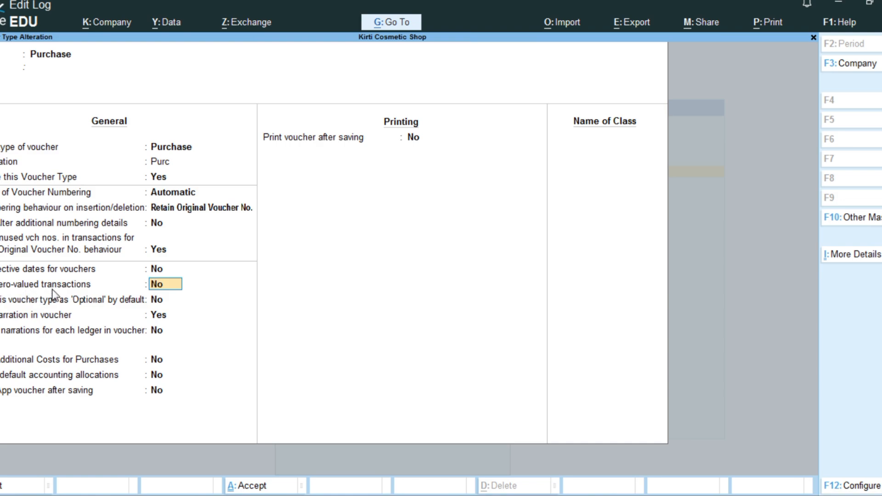
{"action": "type", "text": "y"}
{"action": "key", "text": "Return"}
{"action": "key", "text": "ctrl"}
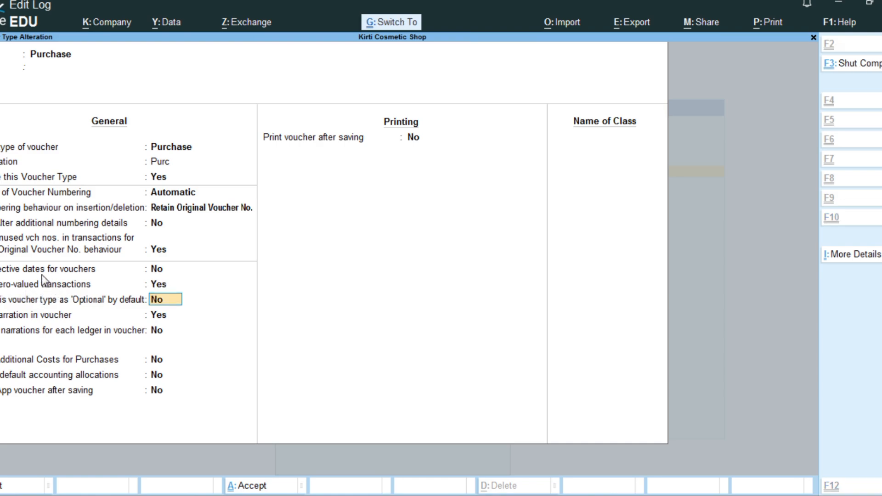
{"action": "key", "text": "ctrl+a"}
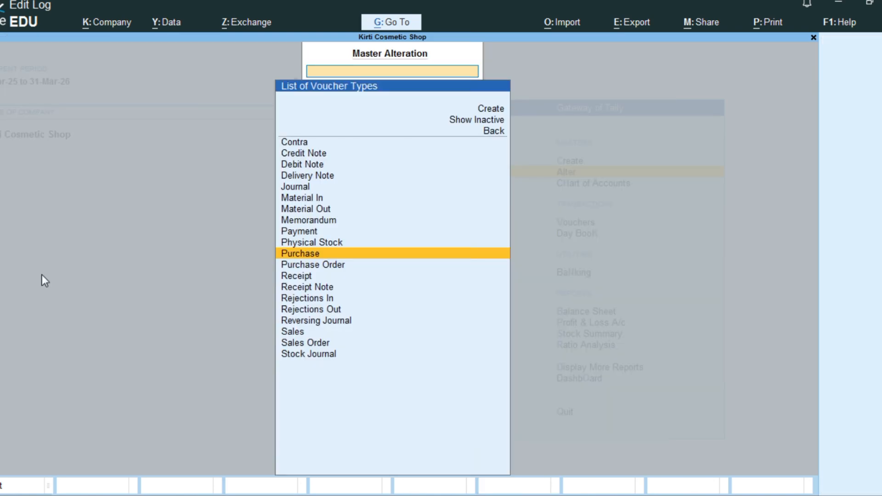
Step: Allow zero-valued transactions in the Sales voucher type, save it, and return to the Gateway of Tally
{"action": "type", "text": "Sa"}
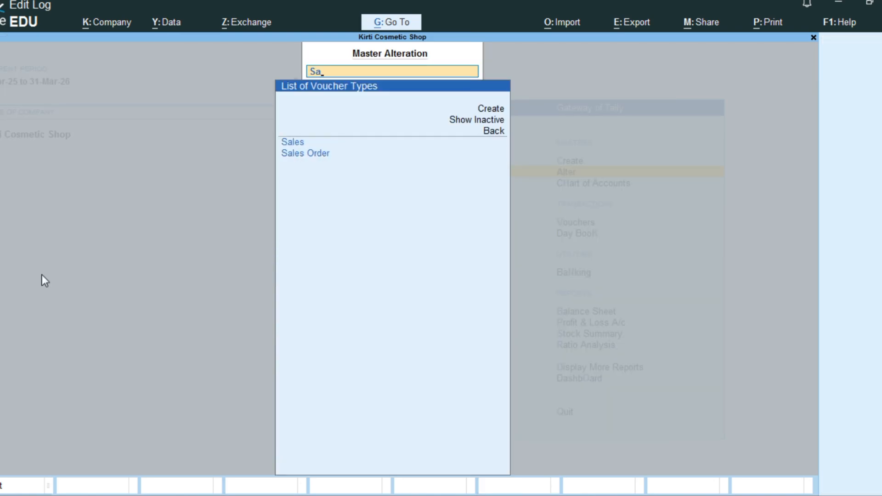
{"action": "key", "text": "Return"}
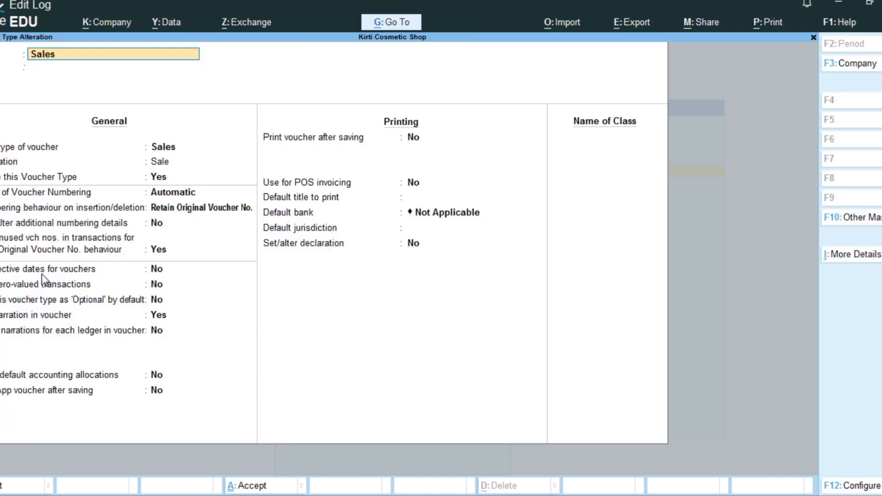
{"action": "key", "text": "Return"}
{"action": "key", "text": "Return"}
{"action": "key", "text": "Return"}
{"action": "key", "text": "Return"}
{"action": "key", "text": "Return"}
{"action": "key", "text": "Return"}
{"action": "key", "text": "Return"}
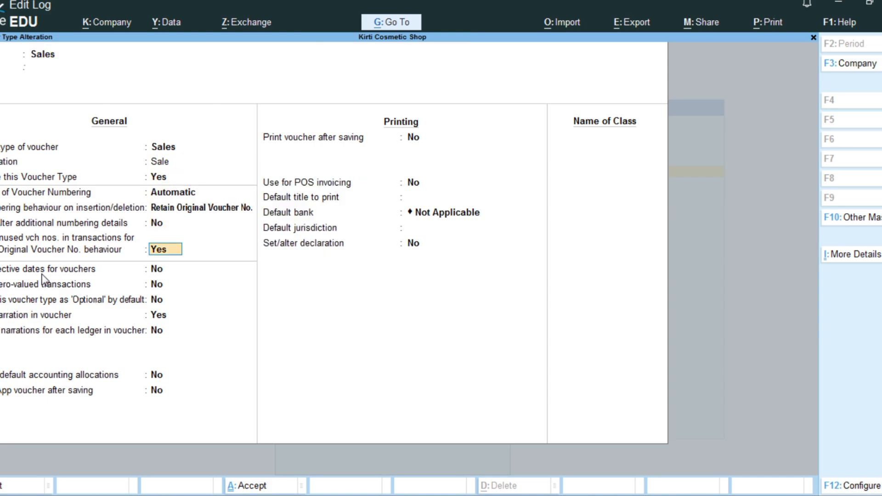
{"action": "key", "text": "Return"}
{"action": "key", "text": "Return"}
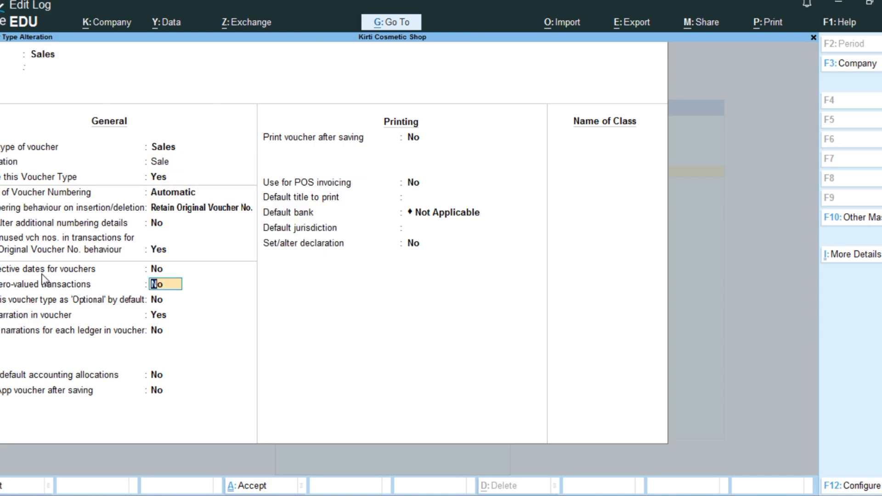
{"action": "type", "text": "y"}
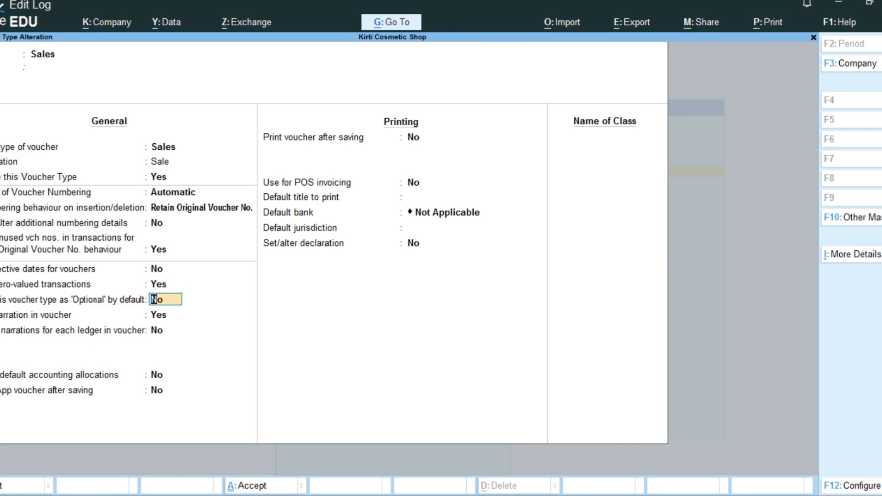
{"action": "key", "text": "ctrl+a"}
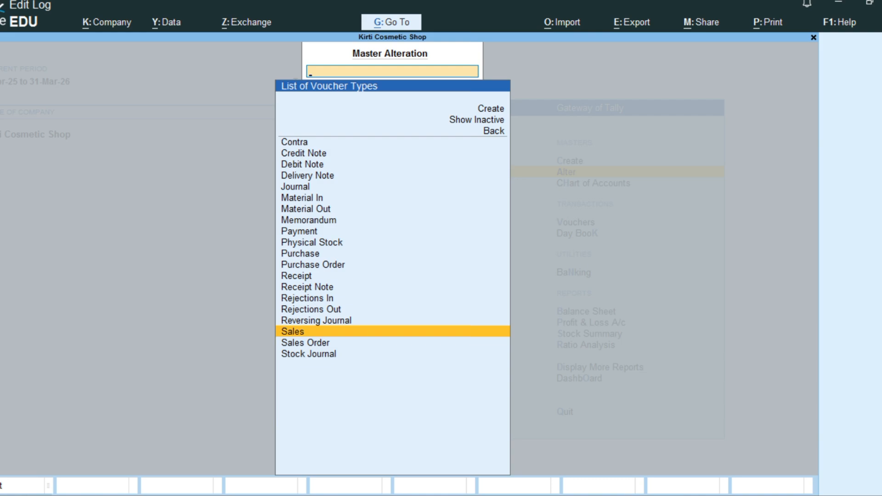
{"action": "key", "text": "Escape"}
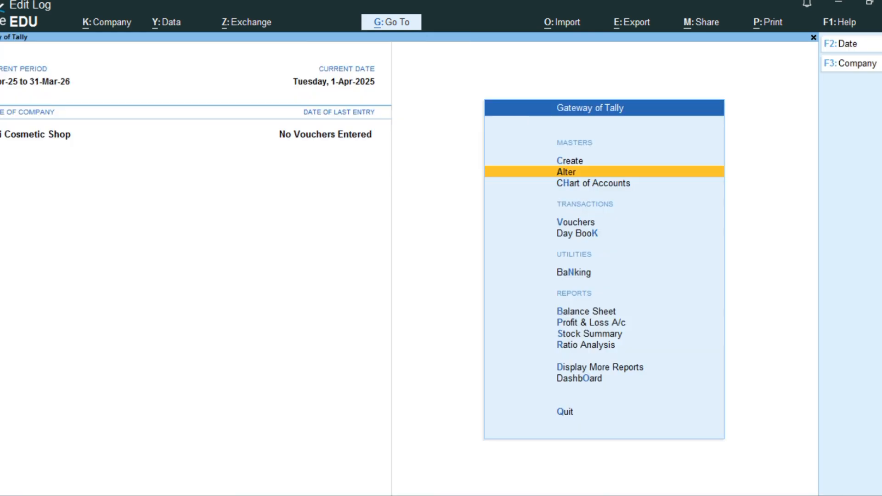
Step: Start a purchase voucher with a blank supplier invoice number and date, party account Cash, and purchase ledger Puchase
{"action": "key", "text": "v"}
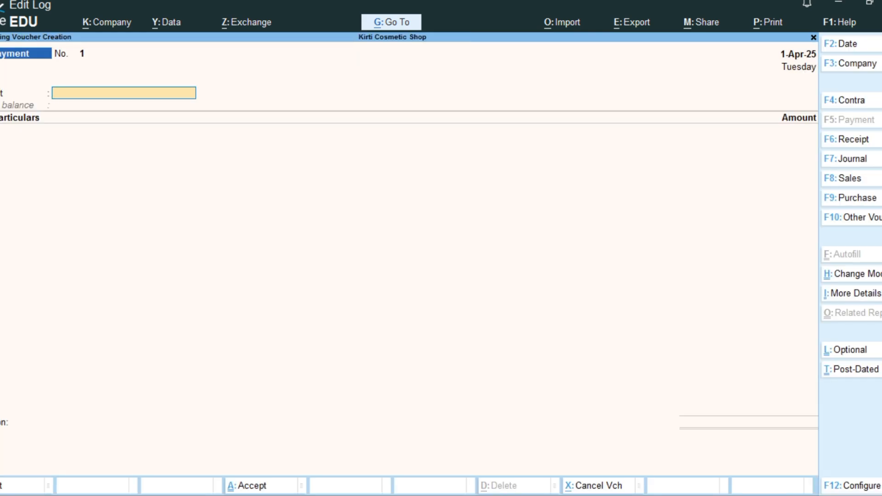
{"action": "key", "text": "F9"}
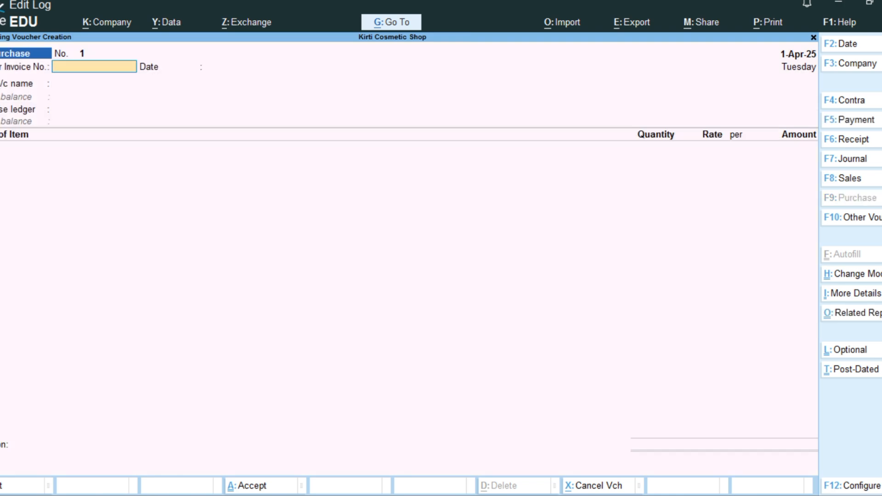
{"action": "key", "text": "Return"}
{"action": "key", "text": "Return"}
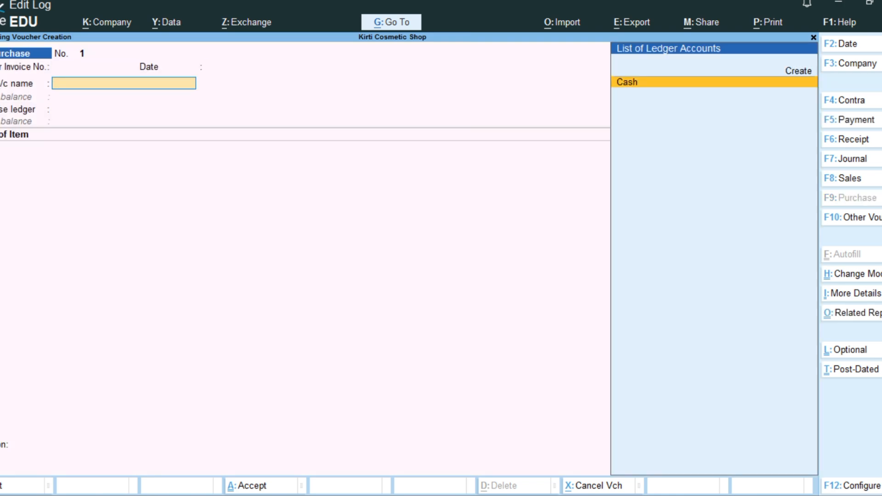
{"action": "key", "text": "Return"}
{"action": "key", "text": "Return"}
{"action": "key", "text": "Return"}
{"action": "key", "text": "ctrl+a"}
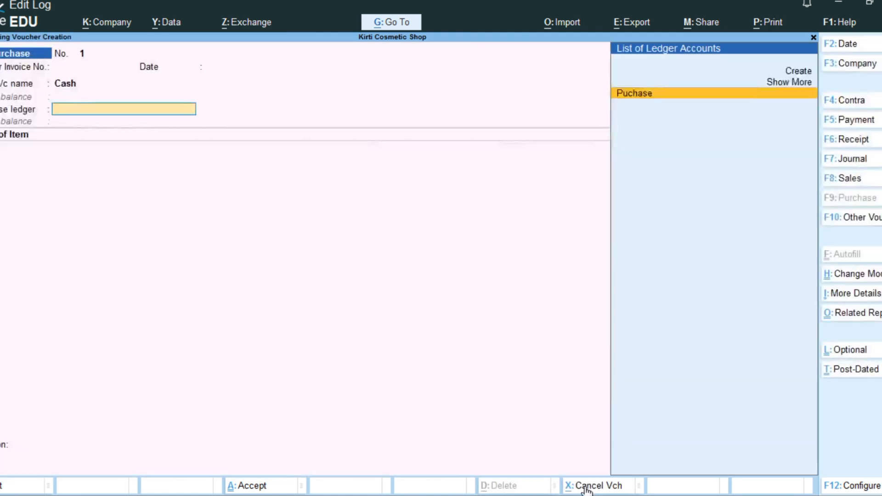
{"action": "key", "text": "Return"}
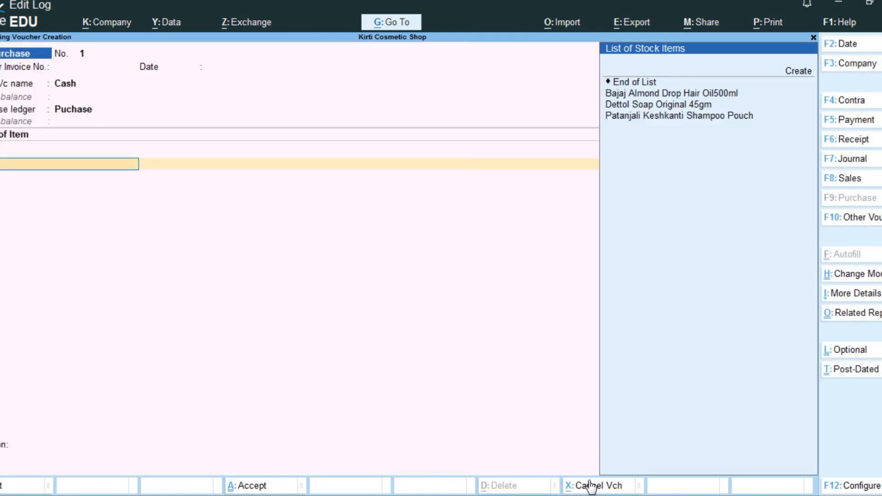
Step: Add the stock item Dettol Soap Original 45gm to the purchase voucher
{"action": "key", "text": "Down"}
{"action": "key", "text": "Down"}
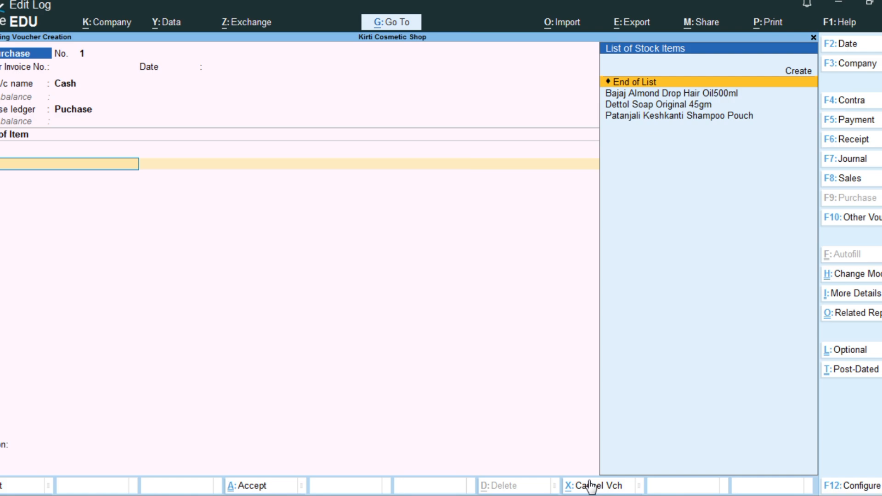
{"action": "key", "text": "Down"}
{"action": "key", "text": "Down"}
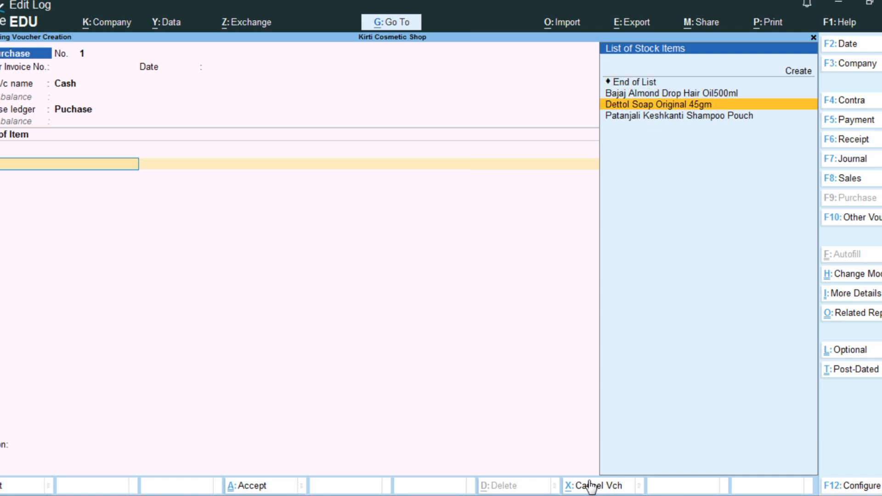
{"action": "key", "text": "Return"}
{"action": "key", "text": "BackSpace"}
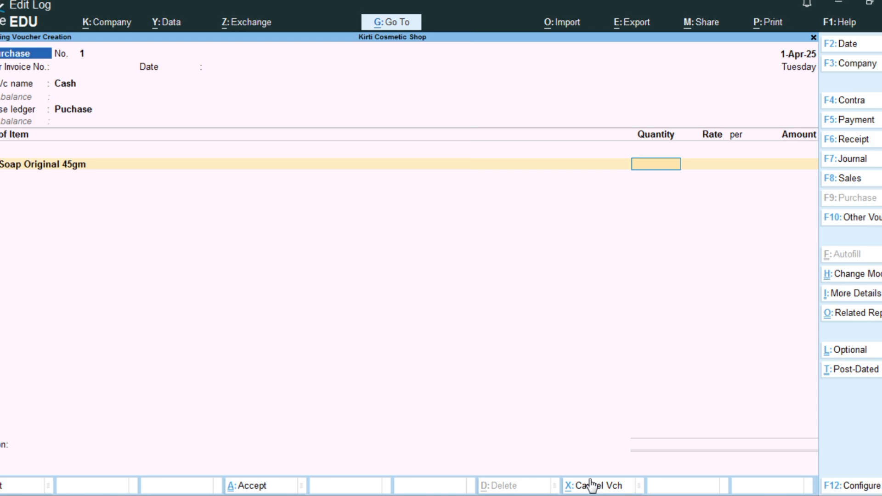
Step: Set the Dettol soap line's quantity to 40 pcs and its rate to 8.00
{"action": "type", "text": "40"}
{"action": "key", "text": "Return"}
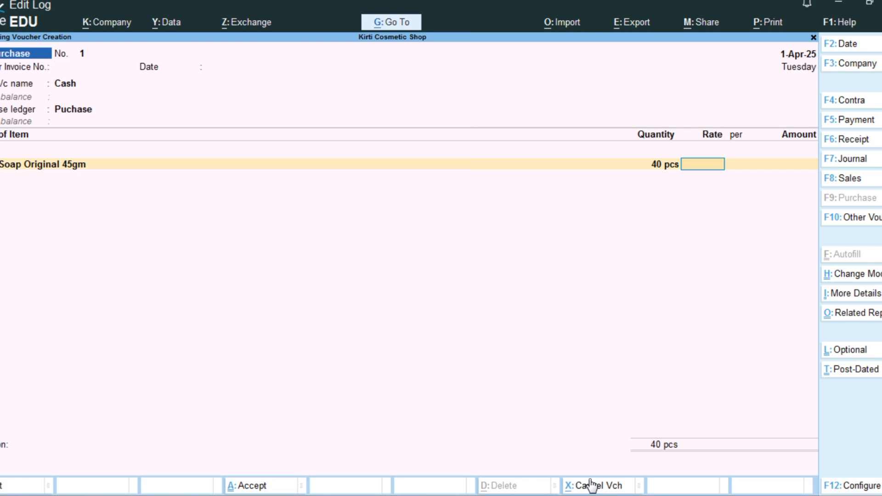
{"action": "type", "text": "800"}
{"action": "key", "text": "BackSpace"}
{"action": "key", "text": "BackSpace"}
{"action": "key", "text": "Return"}
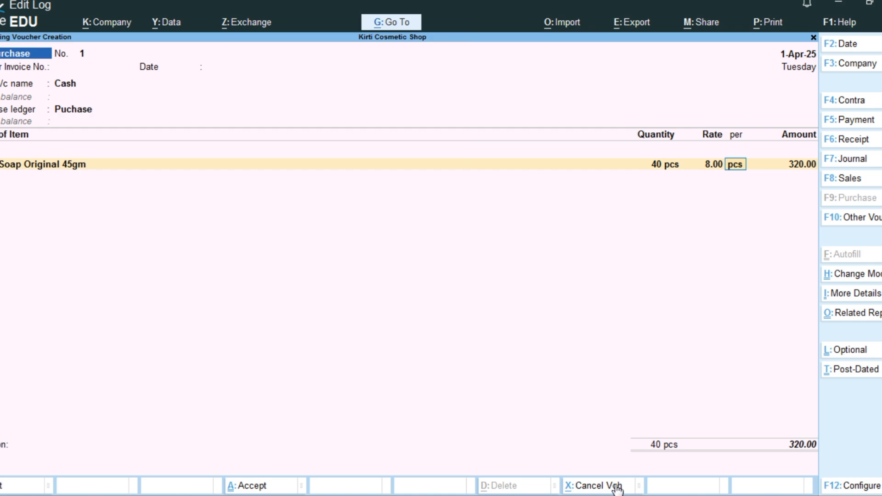
Step: Add a second Dettol Soap Original 45gm line to the purchase voucher with quantity 5 pcs and a blank rate and amount
{"action": "key", "text": "Return"}
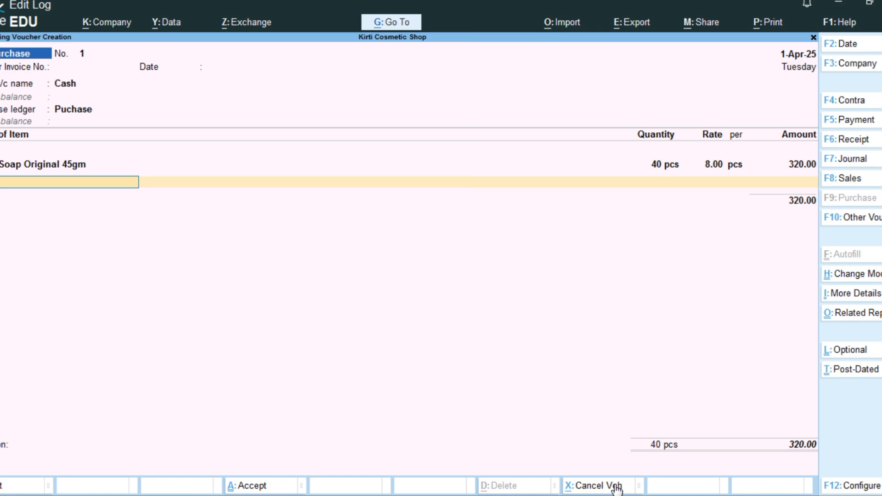
{"action": "key", "text": "space"}
{"action": "key", "text": "Down"}
{"action": "key", "text": "Down"}
{"action": "key", "text": "Down"}
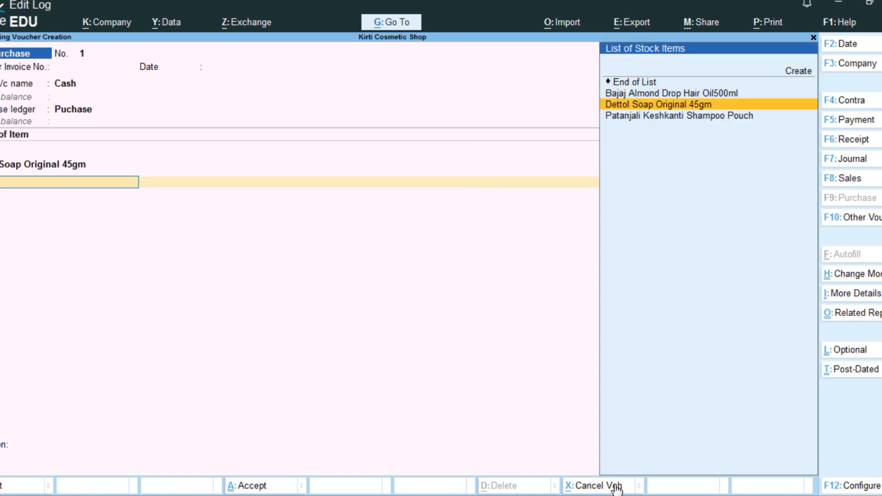
{"action": "key", "text": "Return"}
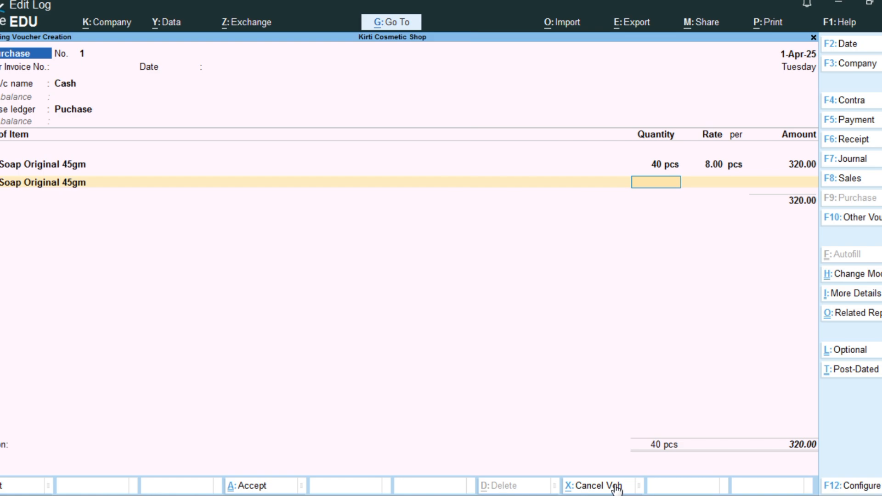
{"action": "type", "text": "5"}
{"action": "key", "text": "Return"}
{"action": "key", "text": "Return"}
{"action": "key", "text": "Return"}
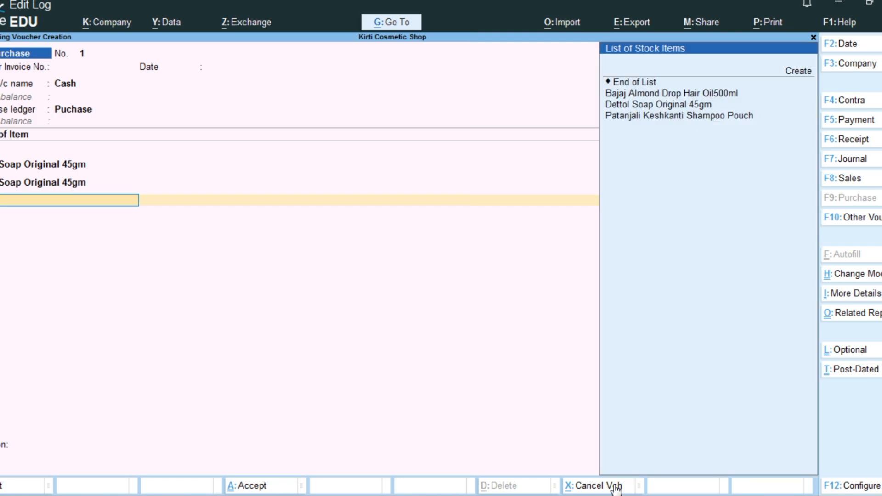
Step: Add the stock item Bajaj Almond Drop Hair Oil500ml to the purchase voucher with quantity 20 pcs at a rate of 250.00
{"action": "key", "text": "Down"}
{"action": "key", "text": "Down"}
{"action": "key", "text": "Down"}
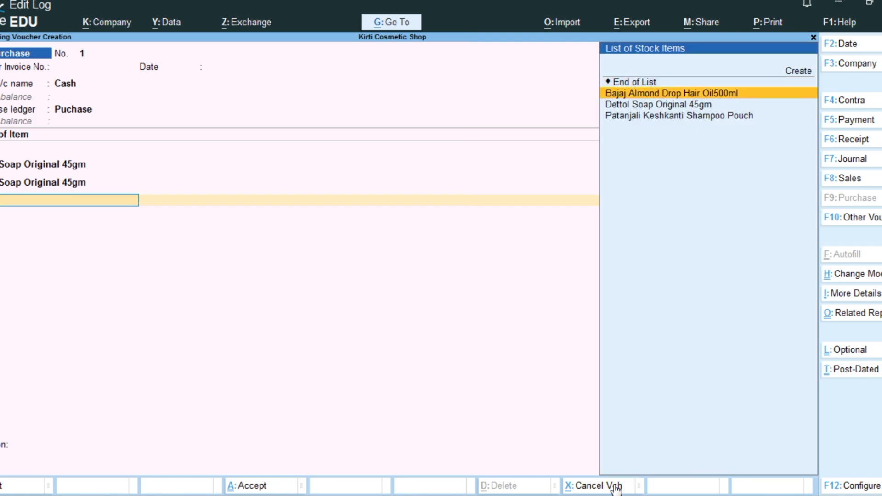
{"action": "key", "text": "Return"}
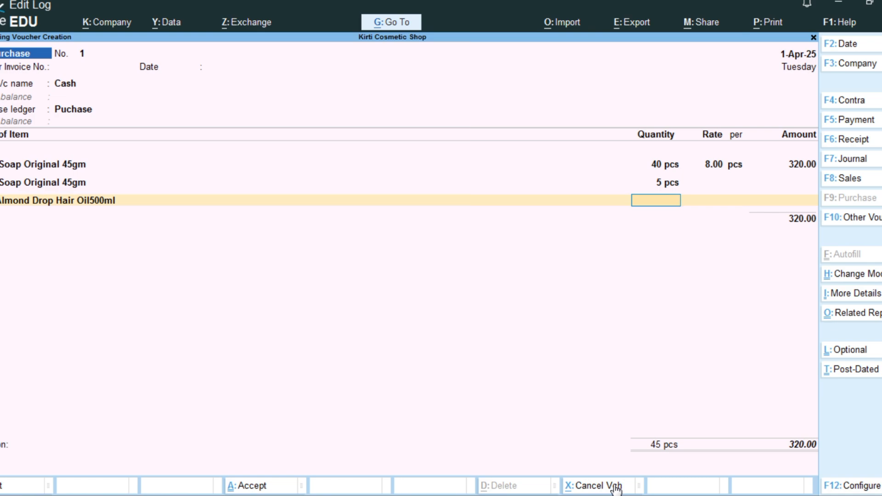
{"action": "type", "text": "20"}
{"action": "key", "text": "Return"}
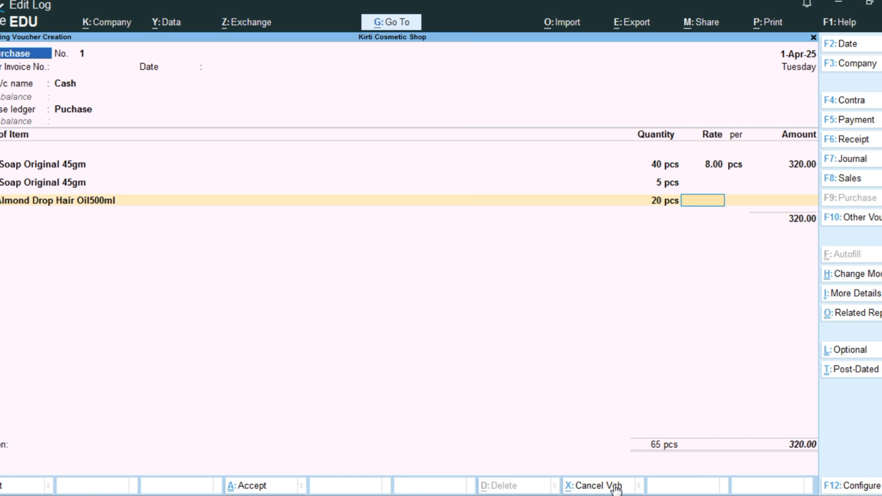
{"action": "type", "text": "250"}
{"action": "key", "text": "Return"}
{"action": "key", "text": "Return"}
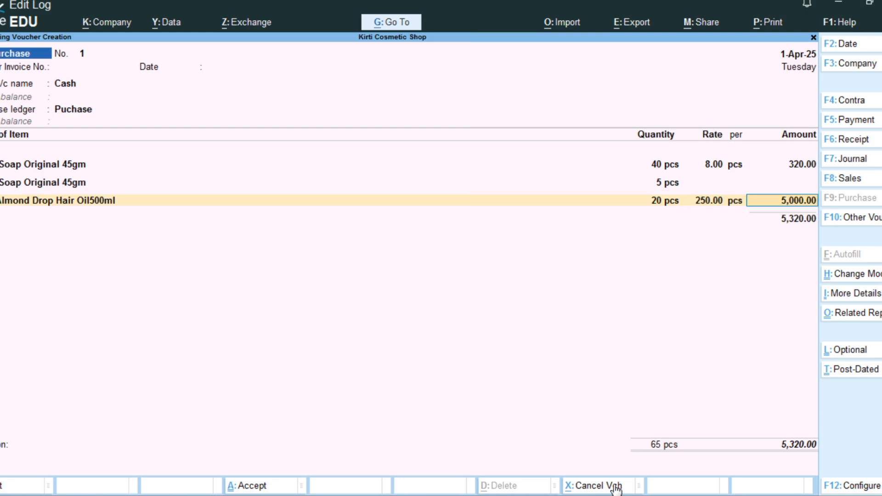
{"action": "key", "text": "Return"}
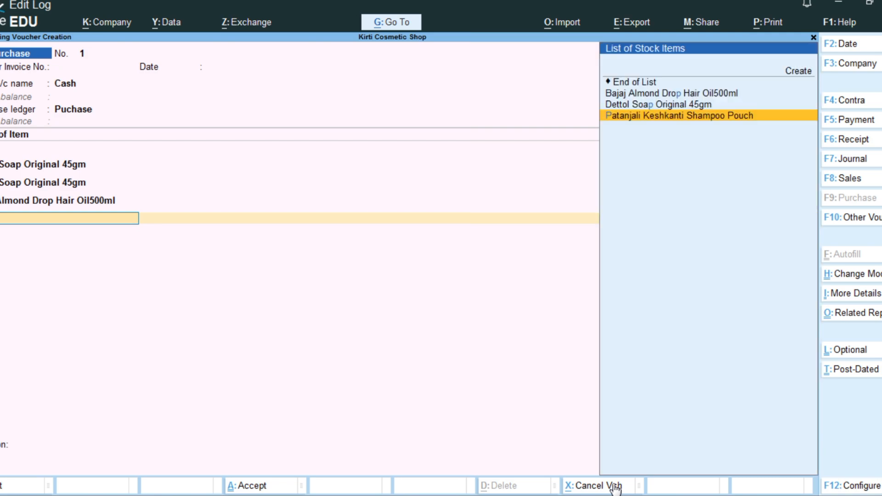
Step: Add Patanjali Keshkanti Shampoo Pouch to the purchase voucher with quantity 10 pcs and a blank rate and amount
{"action": "key", "text": "Return"}
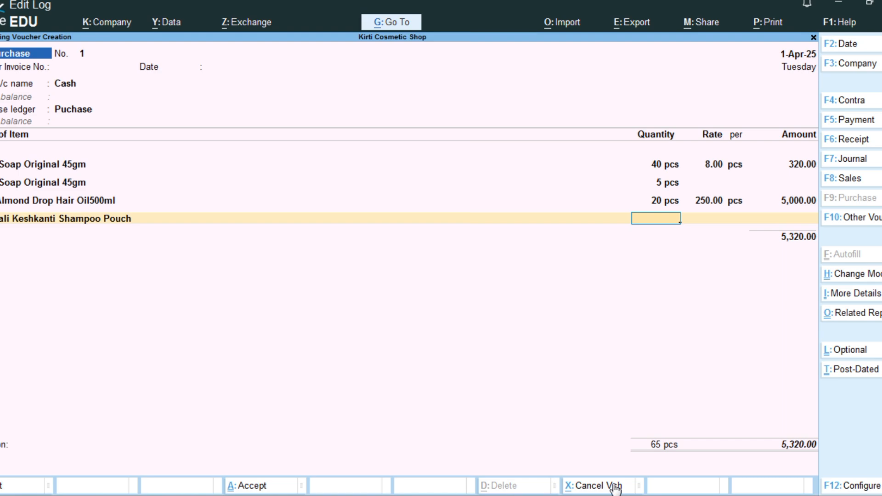
{"action": "type", "text": "10"}
{"action": "key", "text": "Return"}
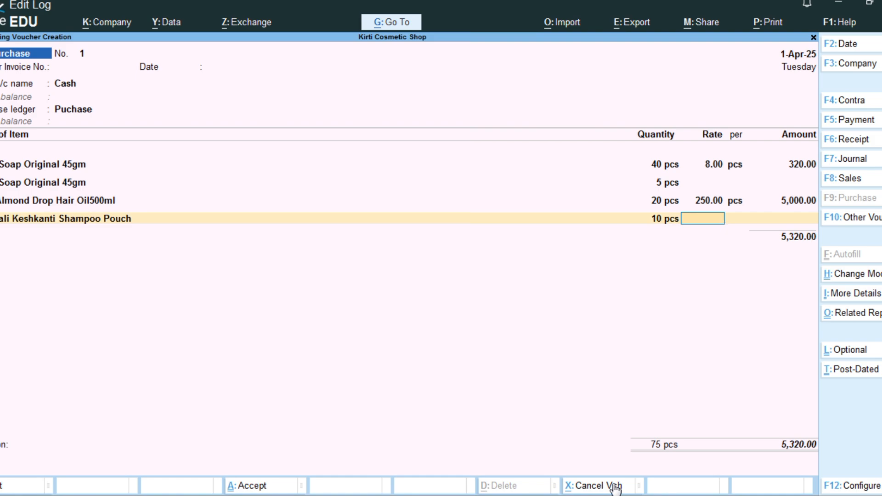
{"action": "key", "text": "Return"}
{"action": "key", "text": "Return"}
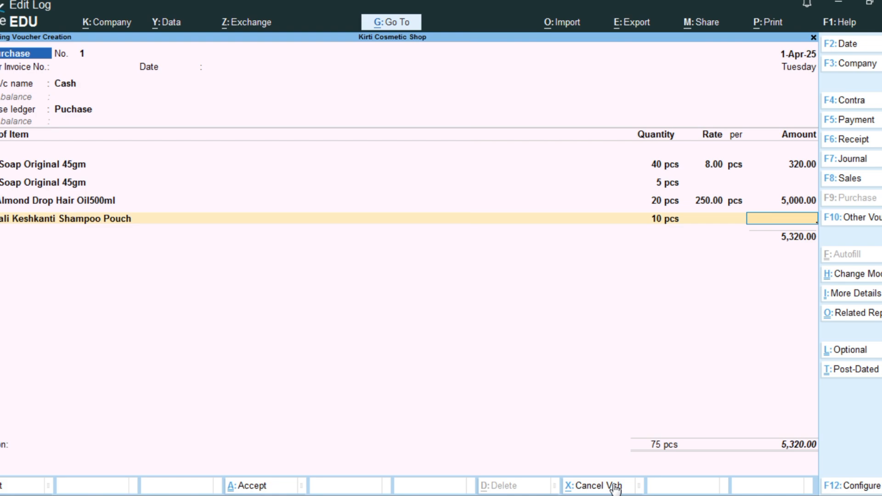
{"action": "key", "text": "Return"}
{"action": "key", "text": "Return"}
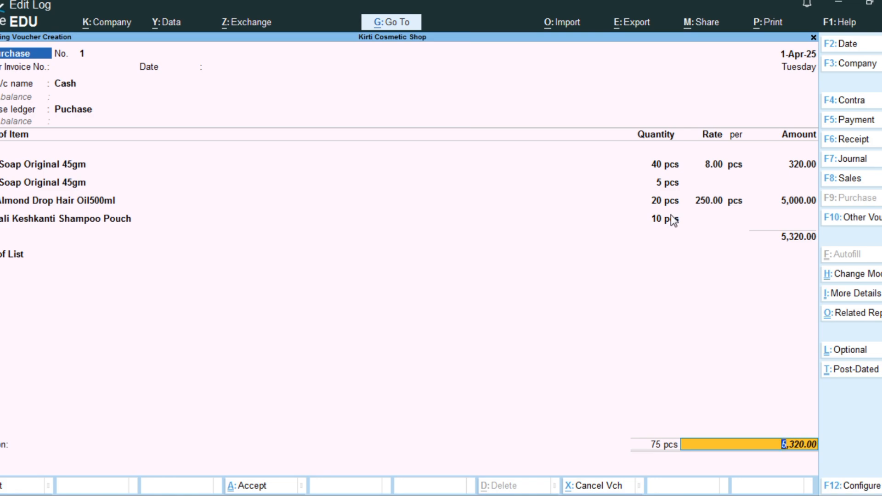
Step: End the item list, leave the narration blank, and save the purchase voucher
{"action": "key", "text": "Return"}
{"action": "key", "text": "Return"}
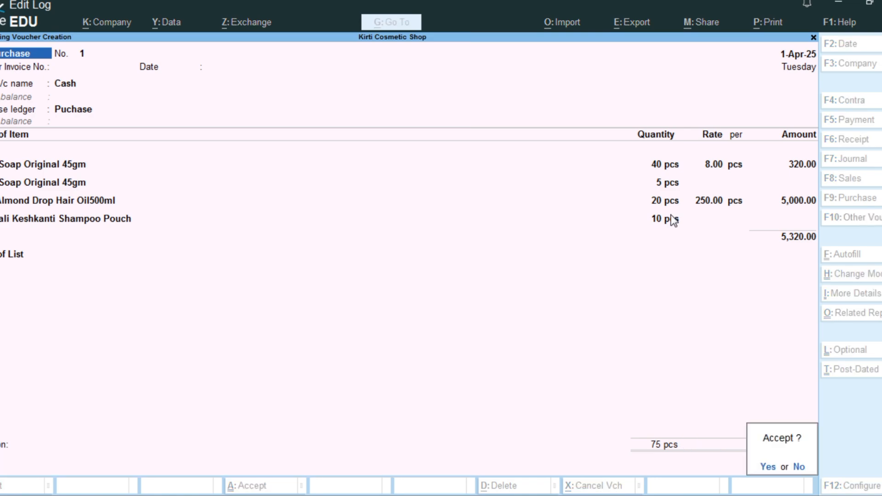
{"action": "key", "text": "Return"}
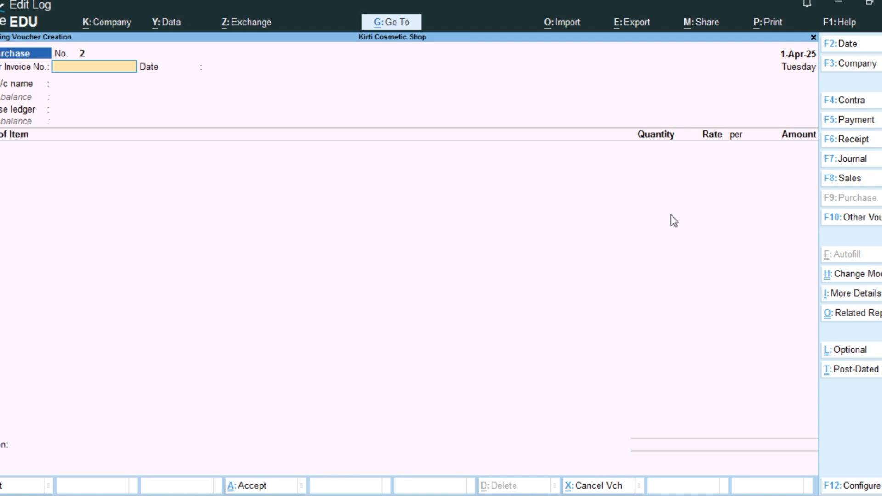
Step: Start a sales voucher with party account Cash, default party details, and sales ledger Sales
{"action": "key", "text": "F8"}
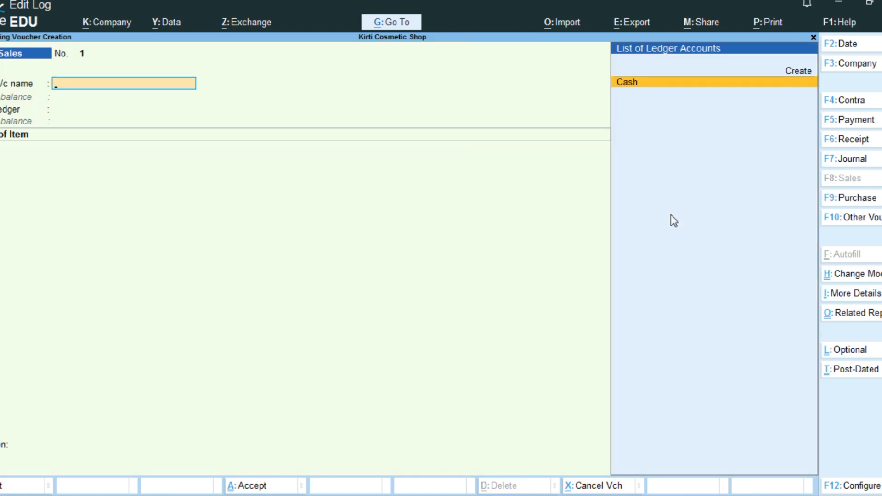
{"action": "key", "text": "Return"}
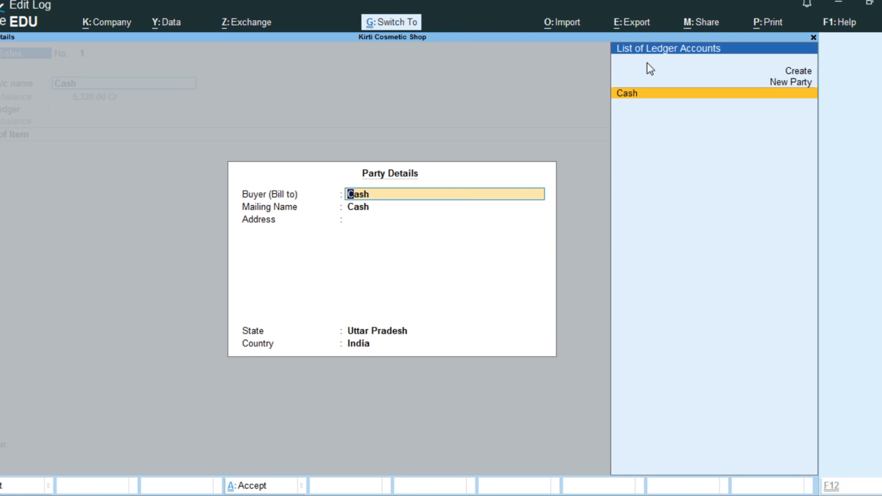
{"action": "key", "text": "ctrl+a"}
{"action": "key", "text": "Return"}
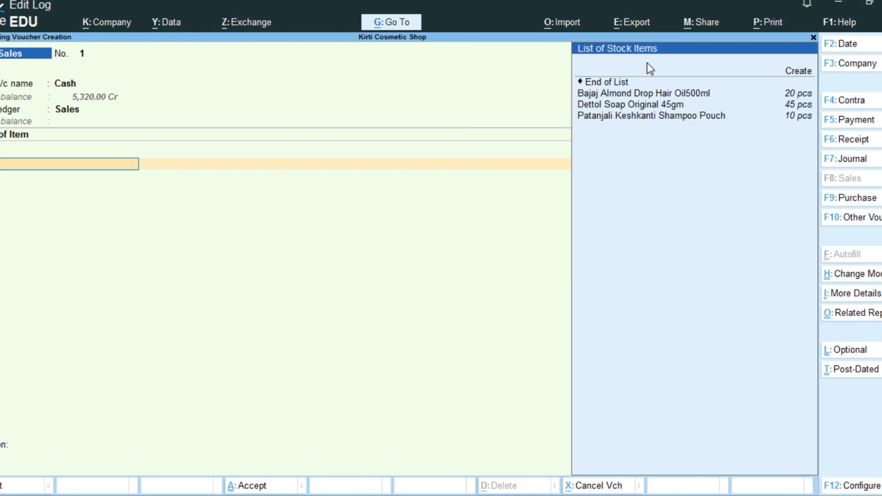
Step: Add the stock item Dettol Soap Original 45gm to the sales voucher with quantity 10 pcs at a rate of 10.00
{"action": "key", "text": "Down"}
{"action": "key", "text": "Down"}
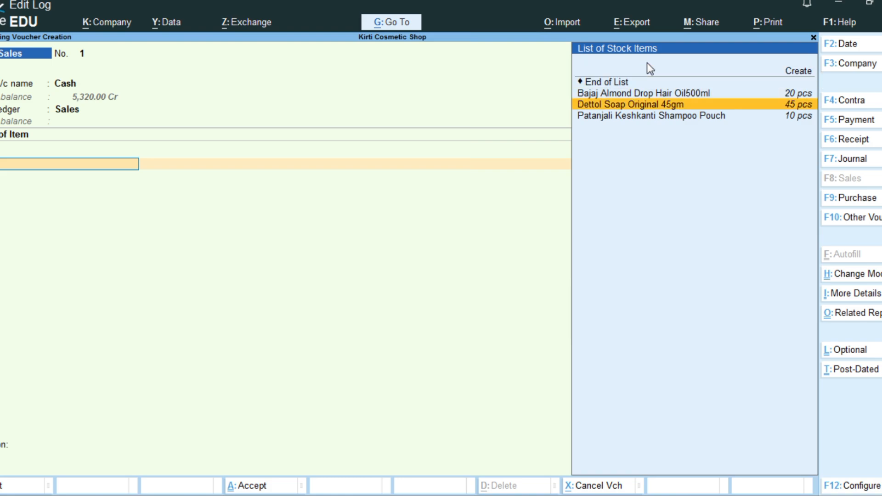
{"action": "key", "text": "Return"}
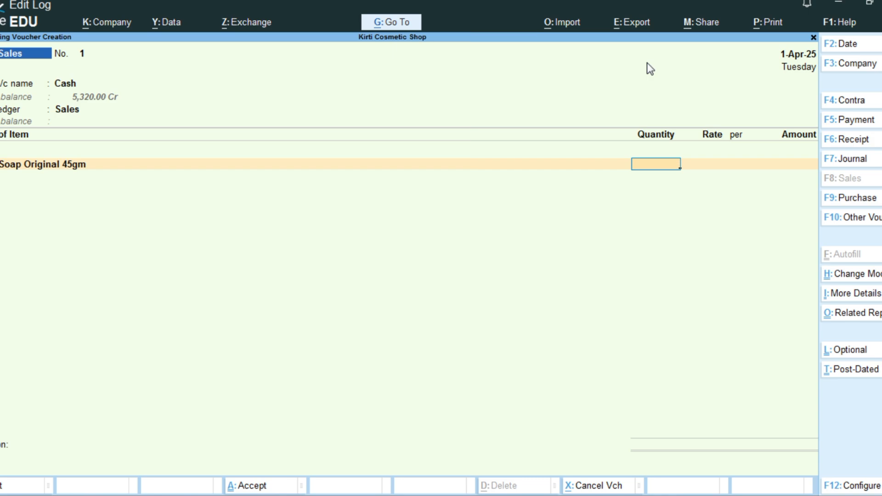
{"action": "type", "text": "5"}
{"action": "key", "text": "BackSpace"}
{"action": "type", "text": "10"}
{"action": "key", "text": "Return"}
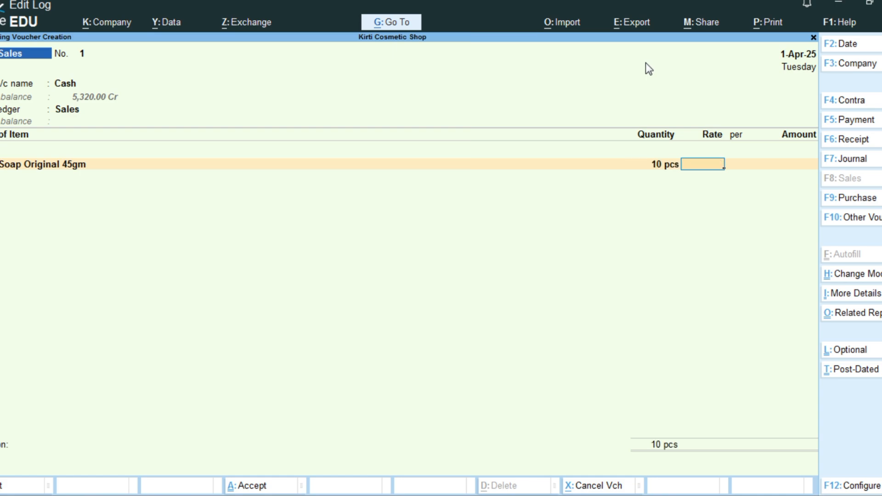
{"action": "type", "text": "10"}
{"action": "key", "text": "Return"}
{"action": "key", "text": "Return"}
{"action": "key", "text": "Return"}
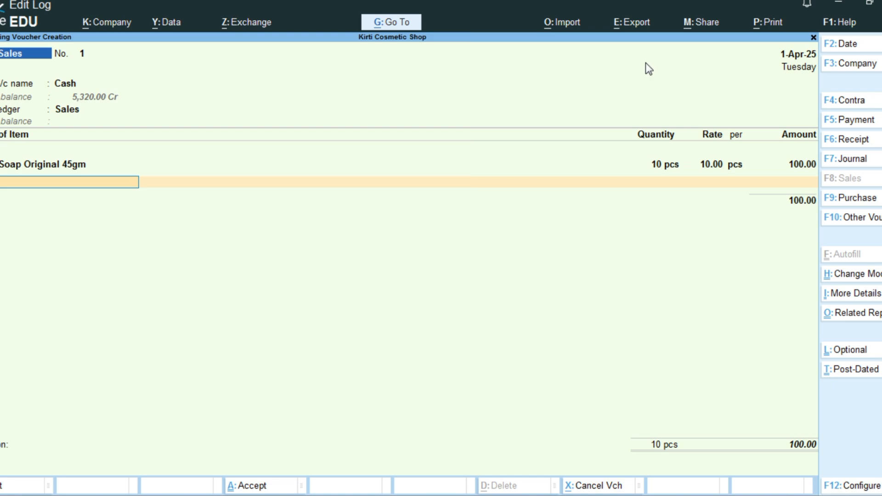
Step: Add a second Dettol Soap Original 45gm line to the sales voucher with quantity 1 pcs and a blank rate and amount
{"action": "type", "text": "f"}
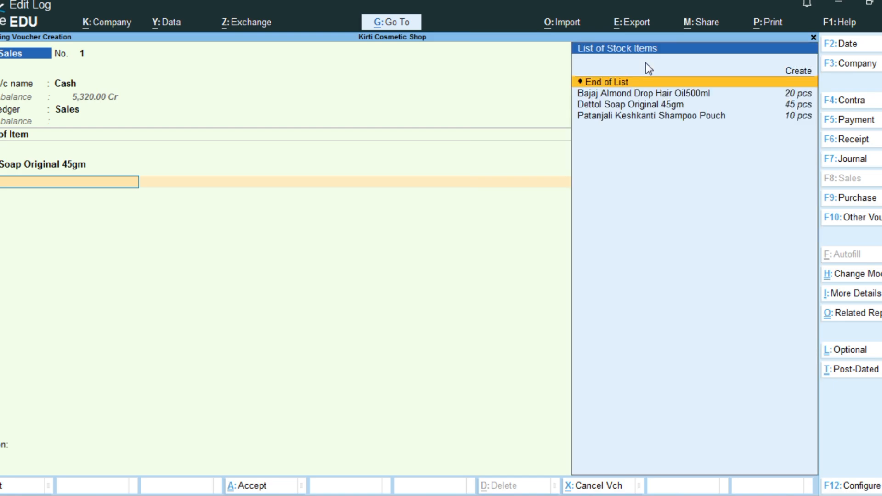
{"action": "key", "text": "Down"}
{"action": "key", "text": "Down"}
{"action": "key", "text": "Return"}
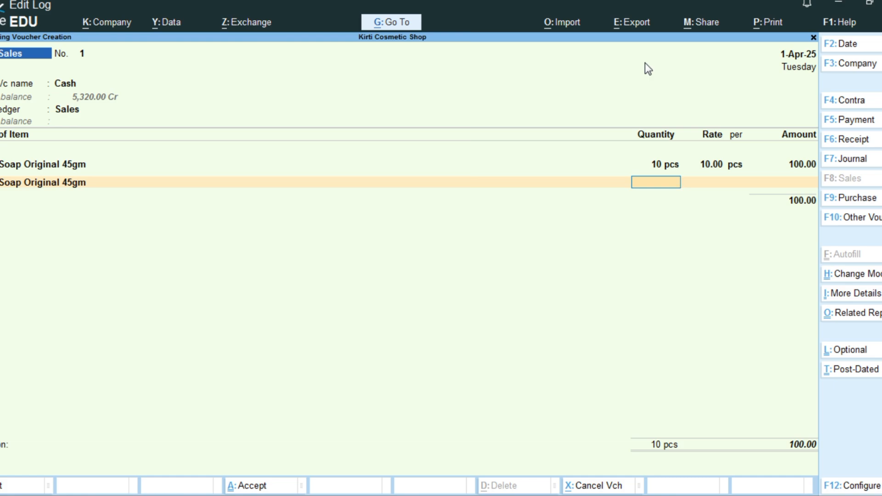
{"action": "type", "text": "1"}
{"action": "key", "text": "Return"}
{"action": "key", "text": "Return"}
{"action": "key", "text": "Return"}
{"action": "key", "text": "Return"}
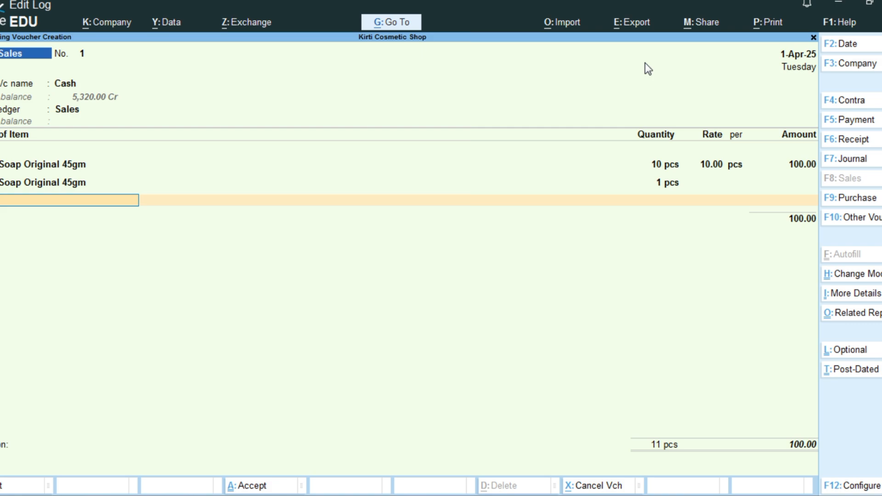
Step: End the item list, save the sales voucher without a narration, and return to the Gateway of Tally
{"action": "key", "text": "Return"}
{"action": "key", "text": "Return"}
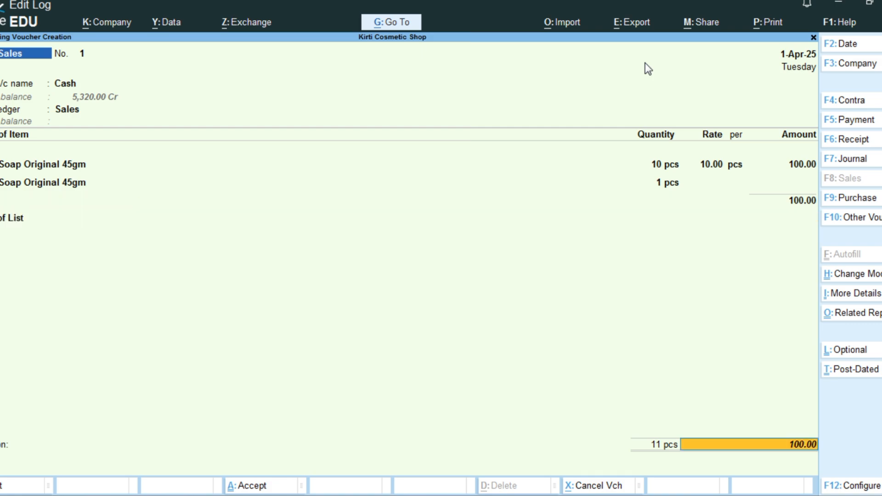
{"action": "key", "text": "Return"}
{"action": "key", "text": "Return"}
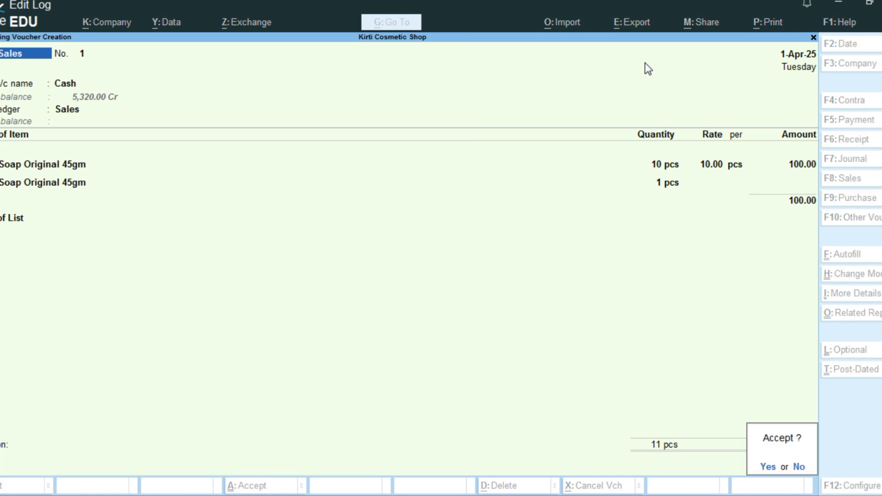
{"action": "key", "text": "Return"}
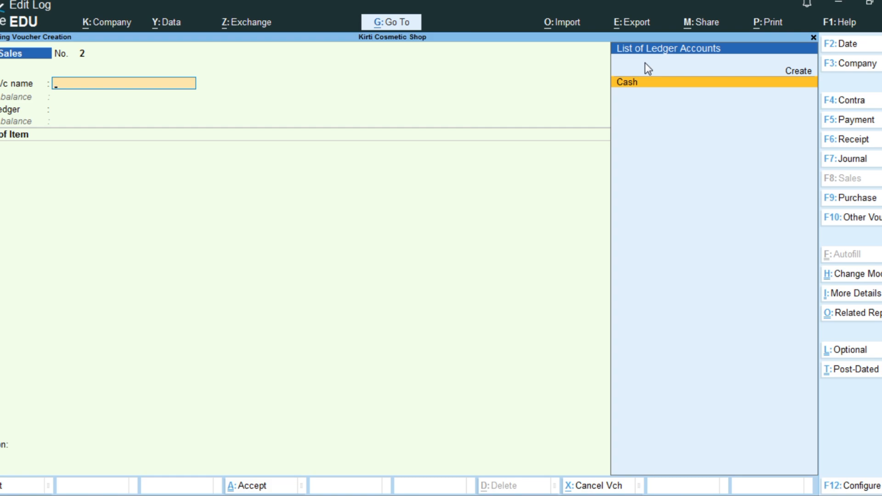
{"action": "key", "text": "Escape"}
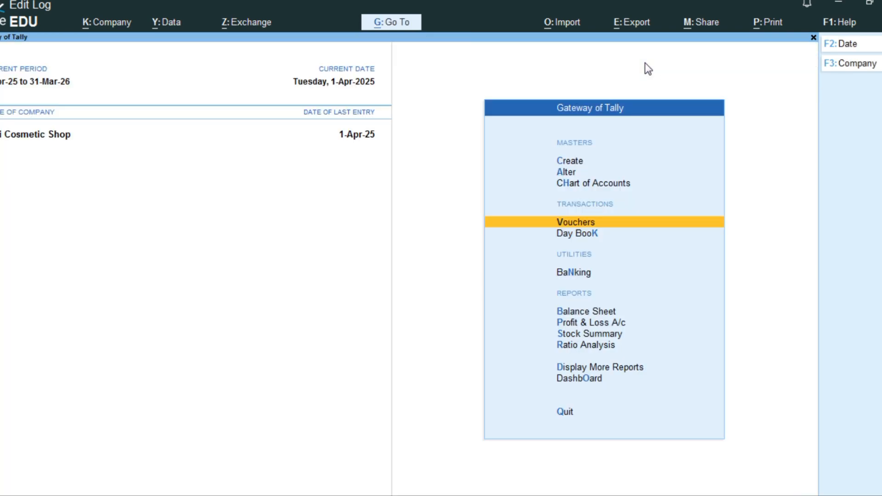
Step: Open the Stock Summary report and expand it to show the individual stock items under each group
{"action": "key", "text": "Down"}
{"action": "key", "text": "Down"}
{"action": "key", "text": "Down"}
{"action": "key", "text": "Down"}
{"action": "key", "text": "Down"}
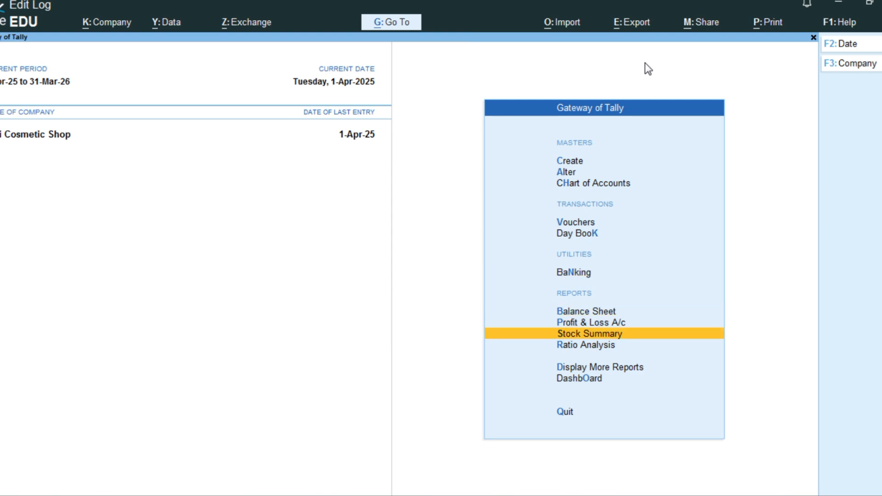
{"action": "key", "text": "Return"}
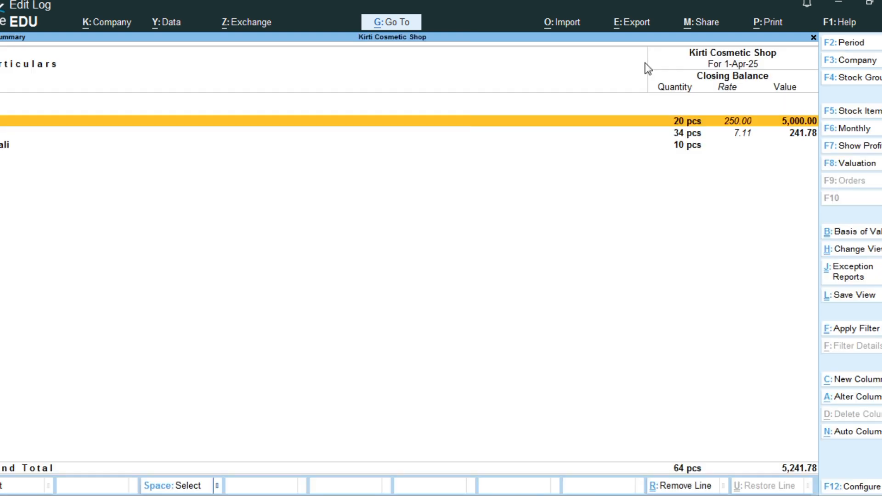
{"action": "key", "text": "alt+F5"}
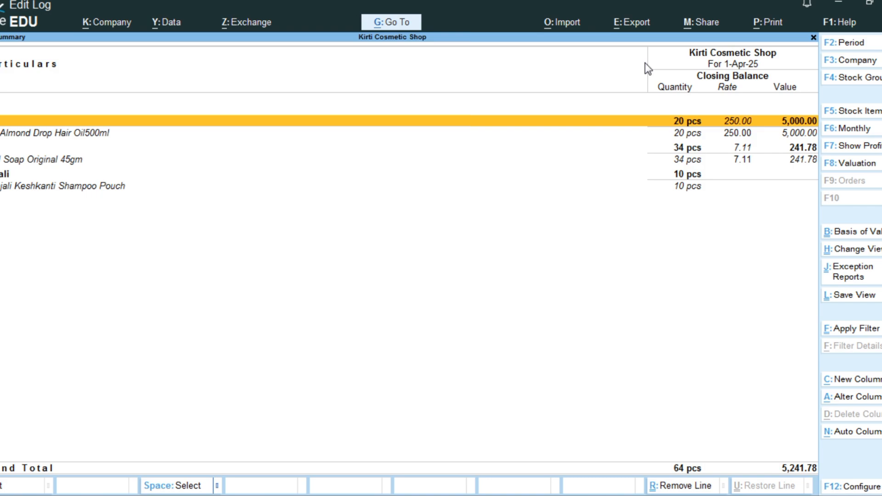
Step: Drill down to the vouchers of Dettol Soap Original 45gm and open its Cash purchase voucher
{"action": "key", "text": "Down"}
{"action": "key", "text": "Down"}
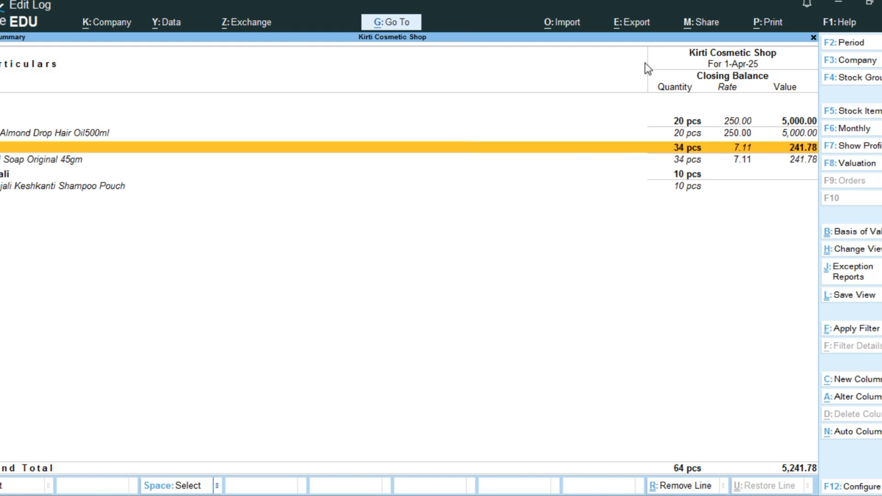
{"action": "key", "text": "Return"}
{"action": "key", "text": "Return"}
{"action": "key", "text": "Return"}
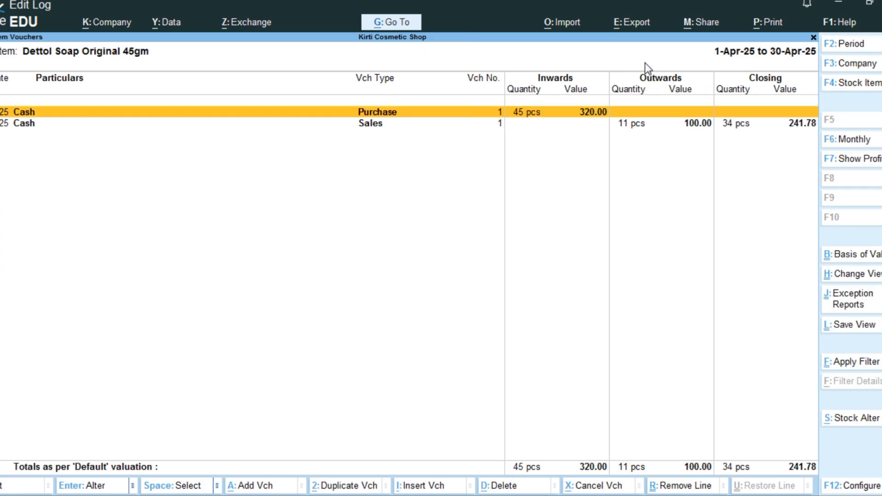
{"action": "key", "text": "Return"}
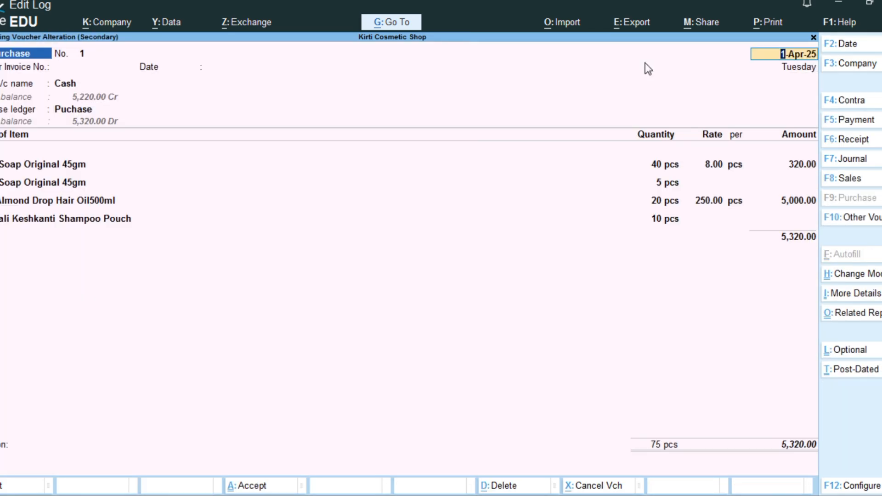
Step: Open the print preview of the current Cash purchase voucher and zoom in on the invoice
{"action": "key", "text": "ctrl"}
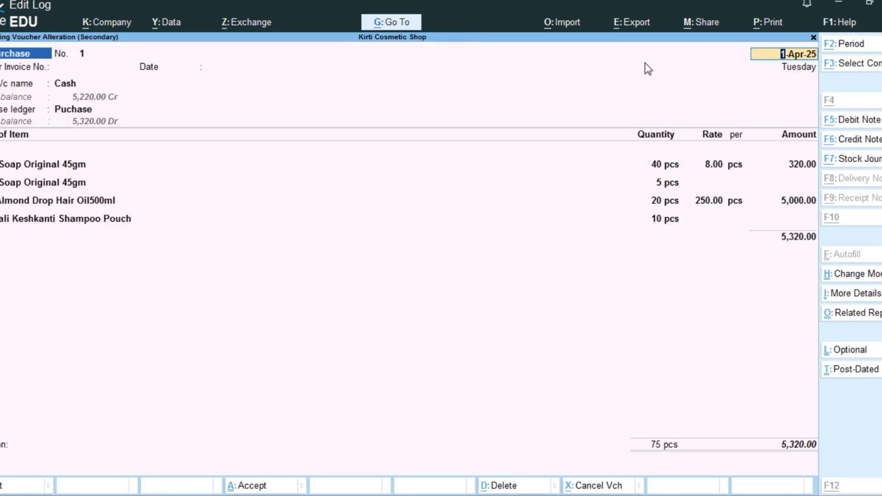
{"action": "key", "text": "alt+p"}
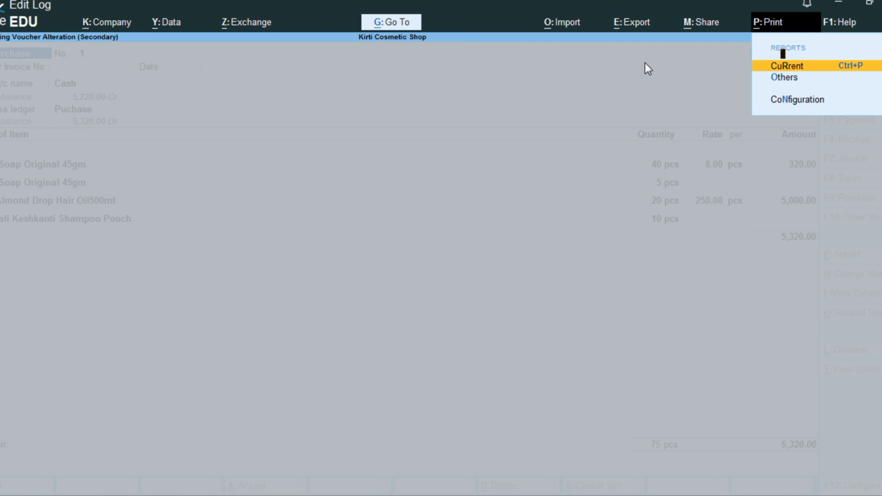
{"action": "key", "text": "Return"}
{"action": "key", "text": "i"}
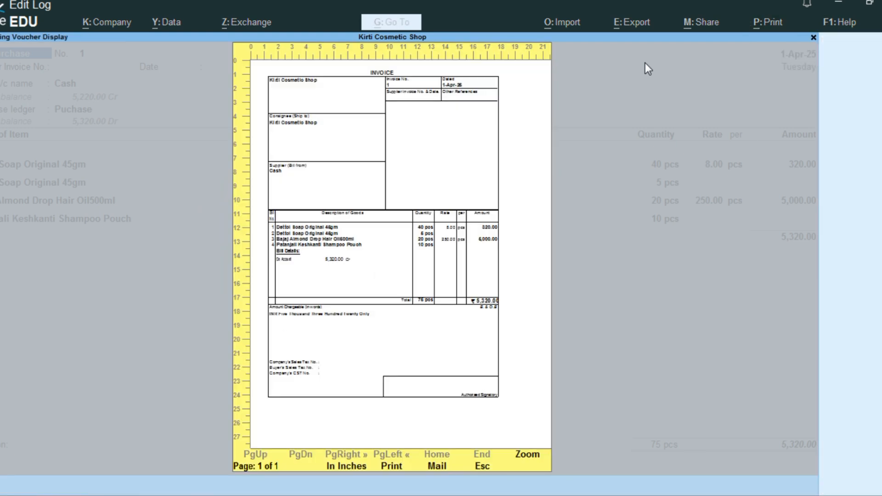
{"action": "key", "text": "Return"}
Step: Examine the previewed invoice's header, item lines, free quantities and totals, and return to the purchase voucher without printing
{"action": "scroll", "coordinate": [637, 167], "scroll_direction": "down", "scroll_amount": 1}
{"action": "scroll", "coordinate": [401, 260], "scroll_direction": "down", "scroll_amount": 5}
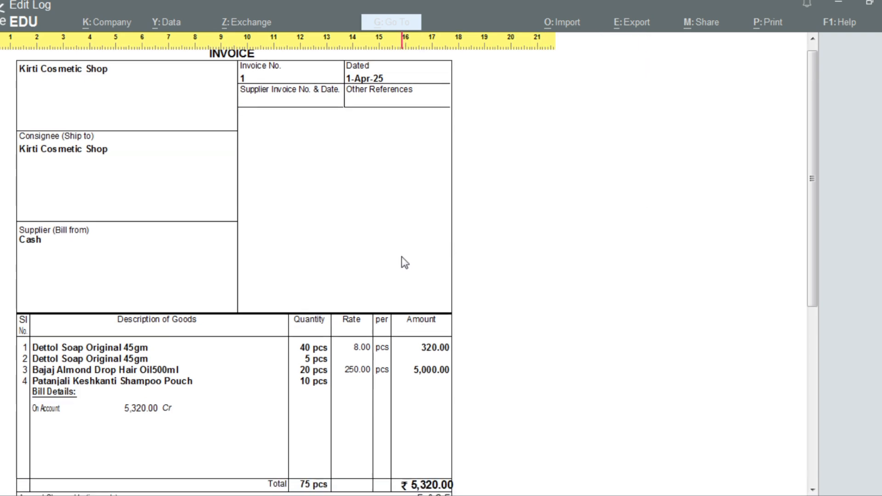
{"action": "scroll", "coordinate": [398, 258], "scroll_direction": "down", "scroll_amount": 9}
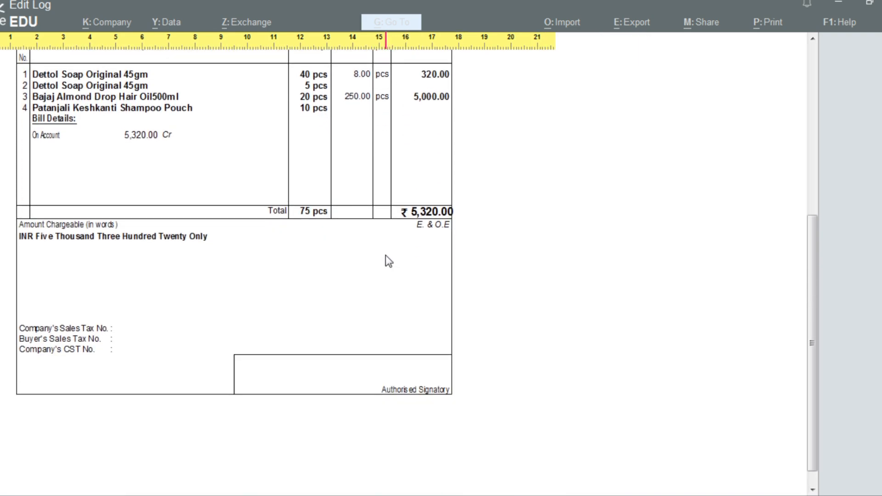
{"action": "scroll", "coordinate": [388, 259], "scroll_direction": "up", "scroll_amount": 10}
{"action": "scroll", "coordinate": [388, 260], "scroll_direction": "up", "scroll_amount": 4}
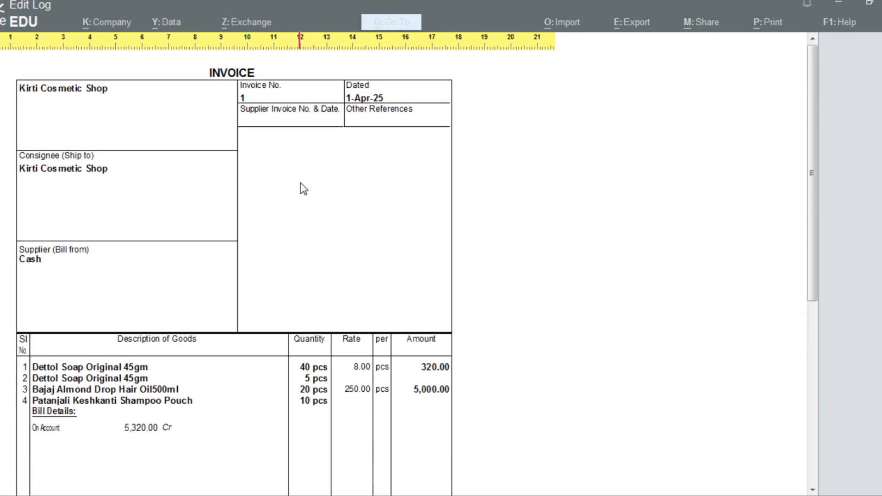
{"action": "scroll", "coordinate": [300, 184], "scroll_direction": "down", "scroll_amount": 6}
{"action": "scroll", "coordinate": [299, 185], "scroll_direction": "up", "scroll_amount": 4}
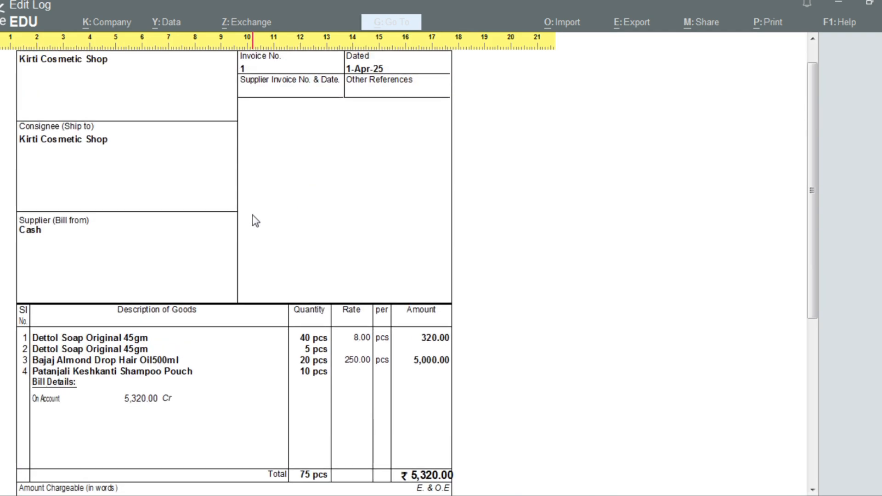
{"action": "key", "text": "Escape"}
{"action": "key", "text": "Escape"}
{"action": "key", "text": "Escape"}
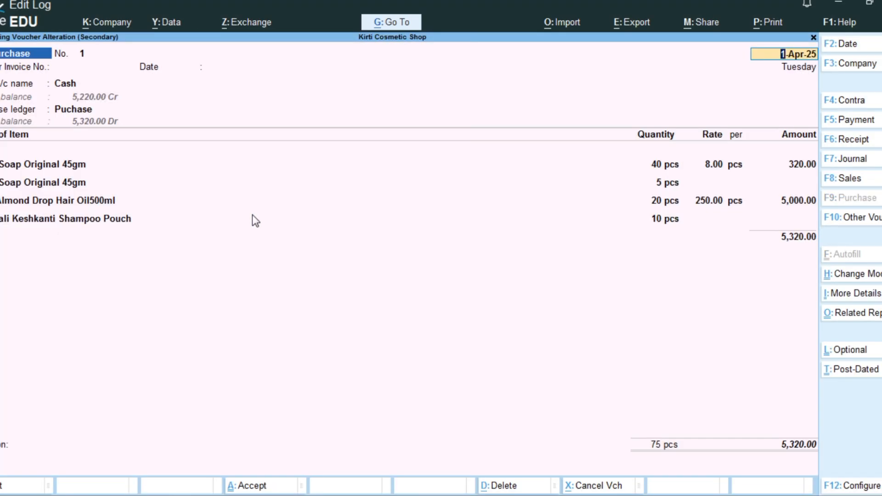